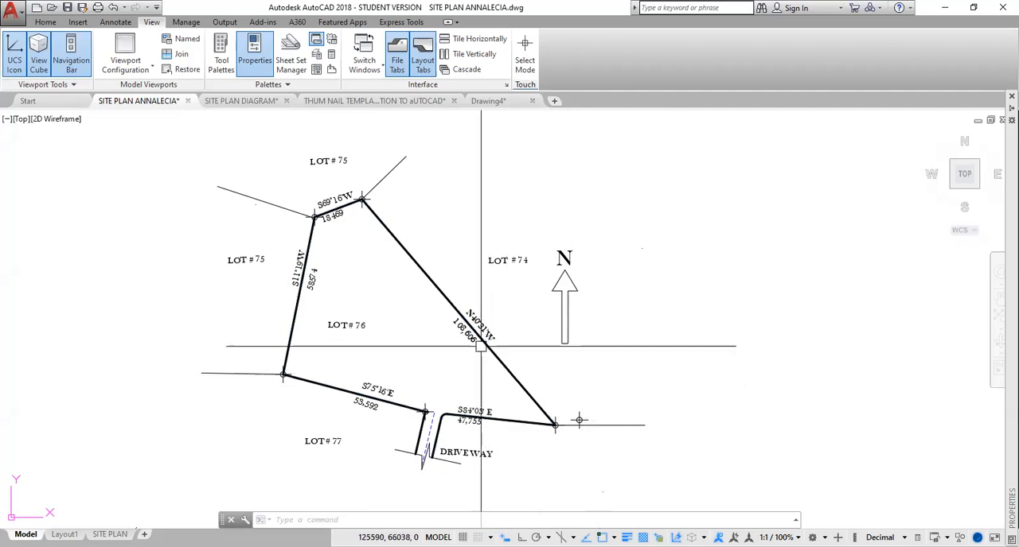
Open the drawing units settings and choose Surveyor's Units as the angle type.
scroll(485, 327, up, 2)
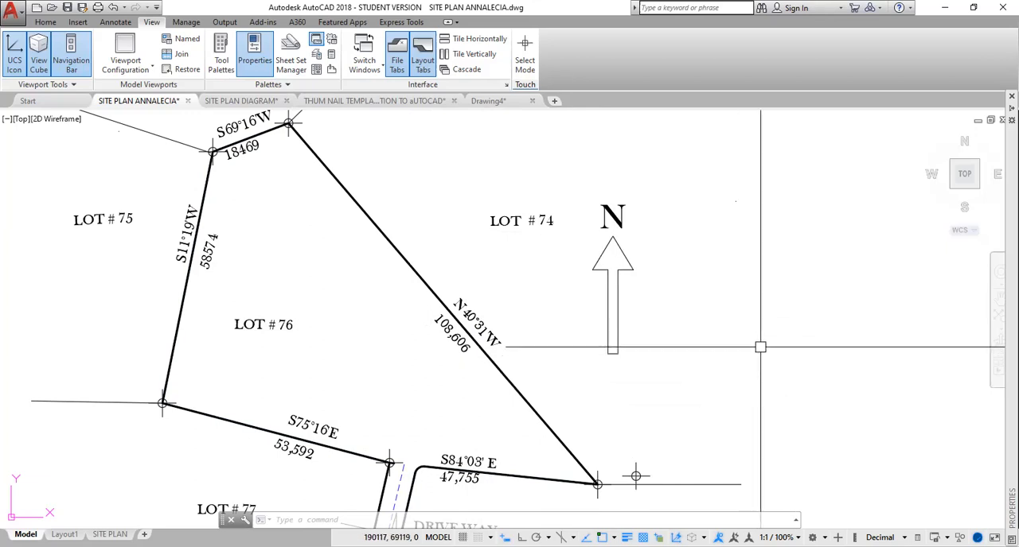
middle_drag(762, 346, 646, 310)
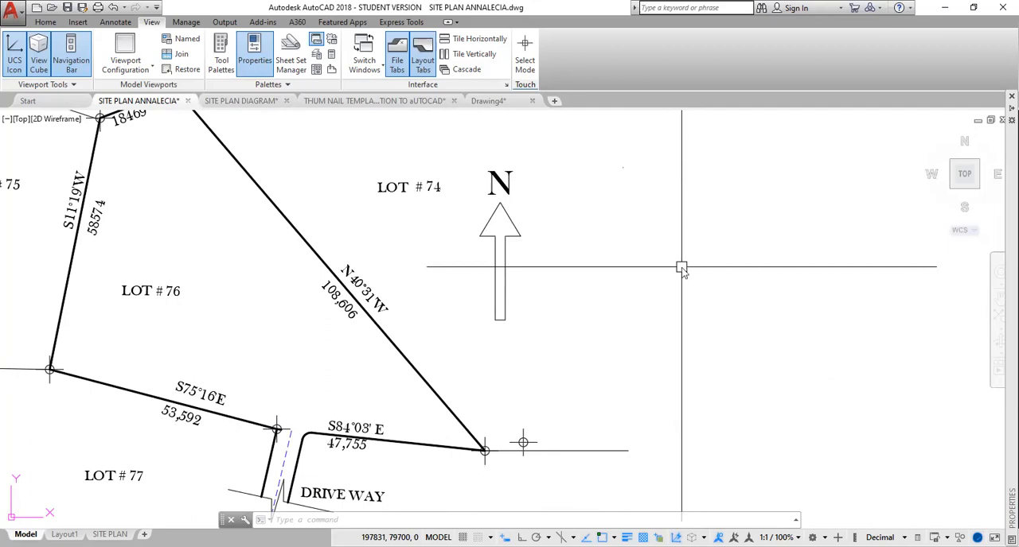
text(UN)
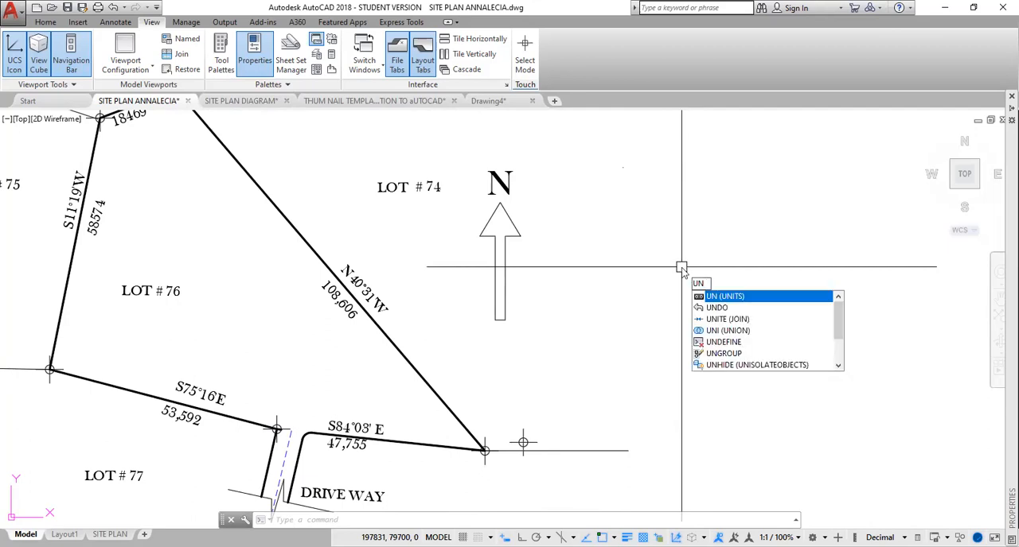
key(Return)
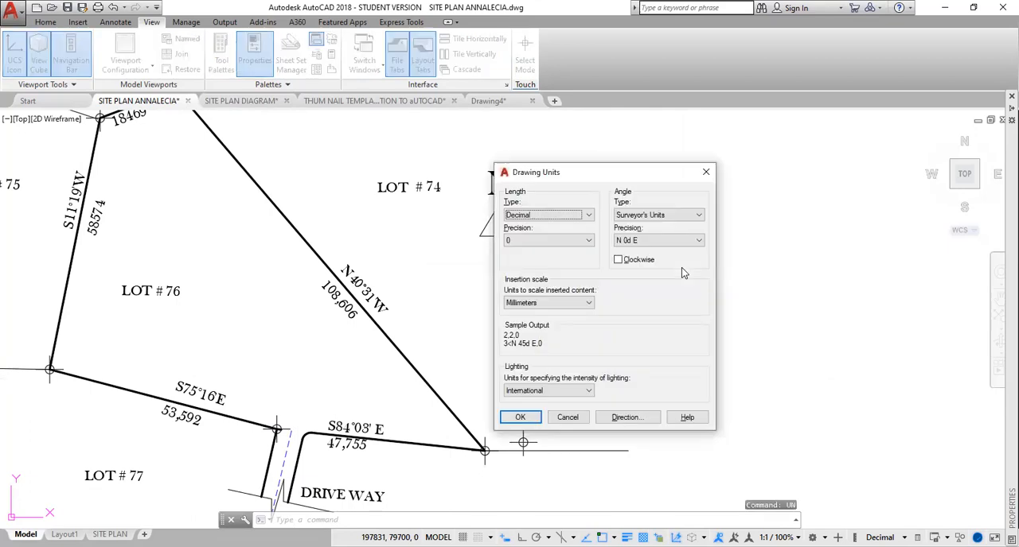
click(699, 217)
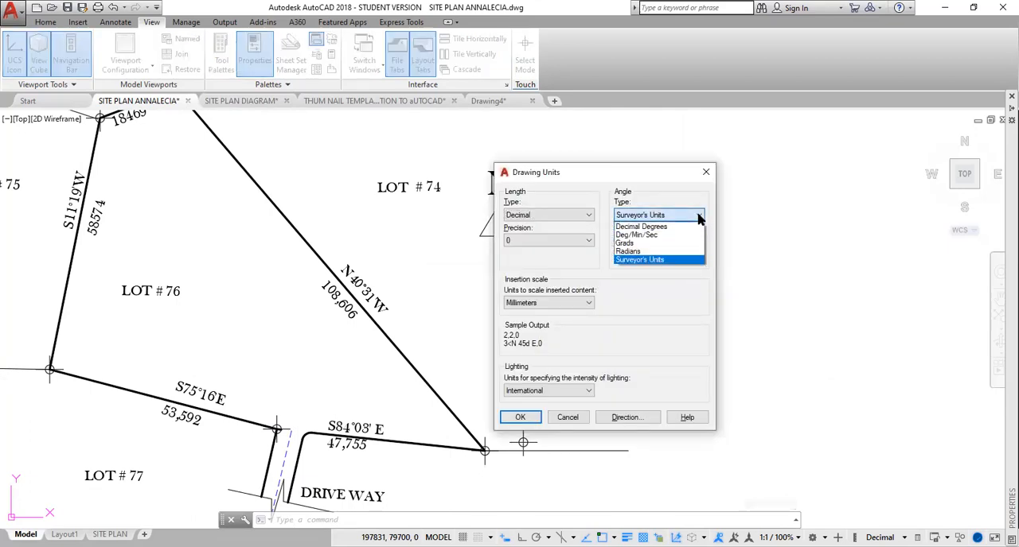
click(655, 260)
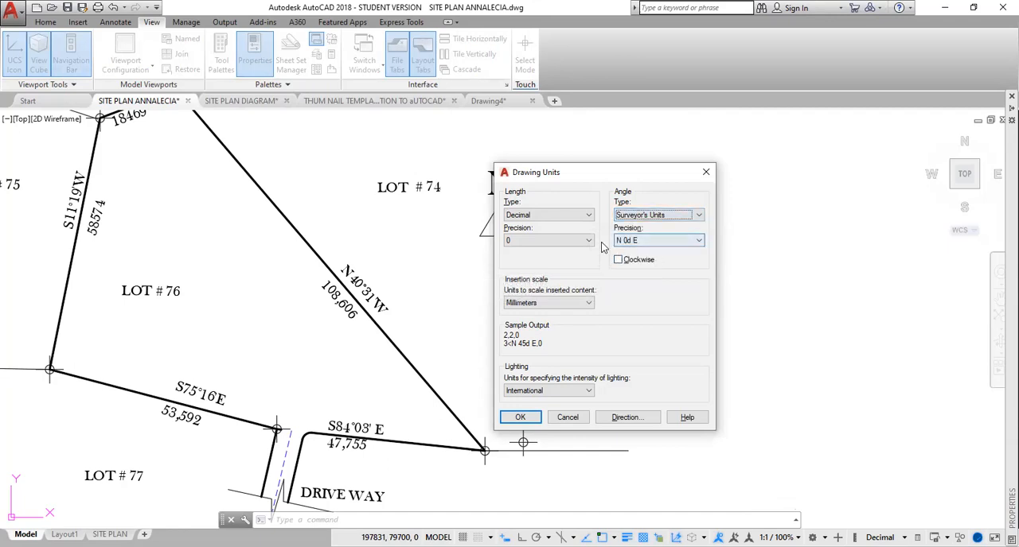
Try Decimal Degrees as the angle type in the drawing units.
click(698, 241)
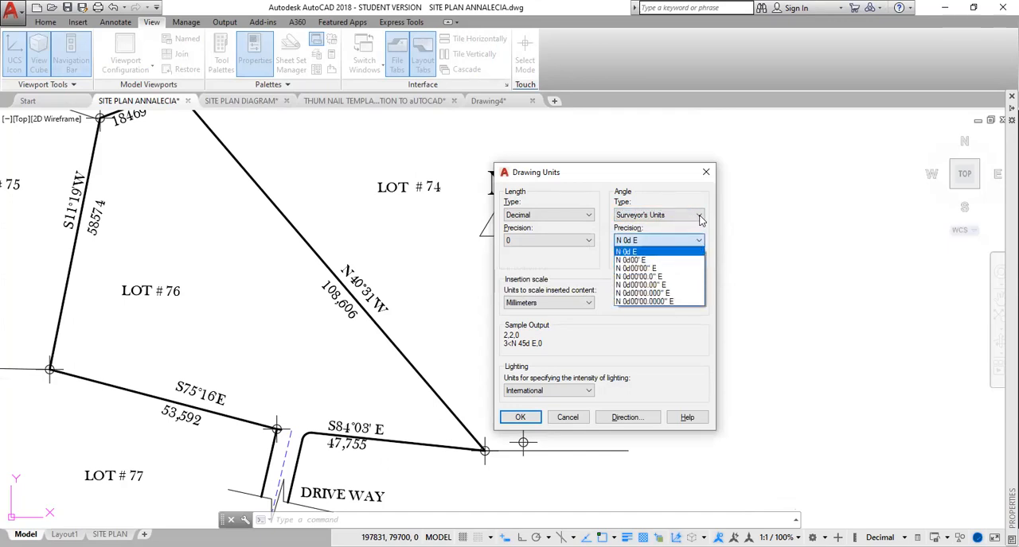
click(700, 221)
click(698, 215)
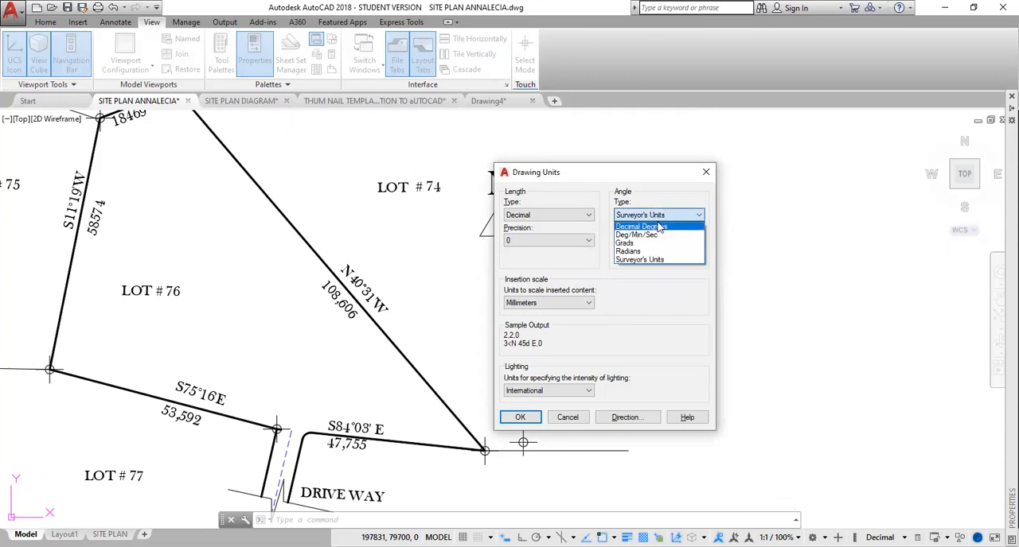
click(661, 224)
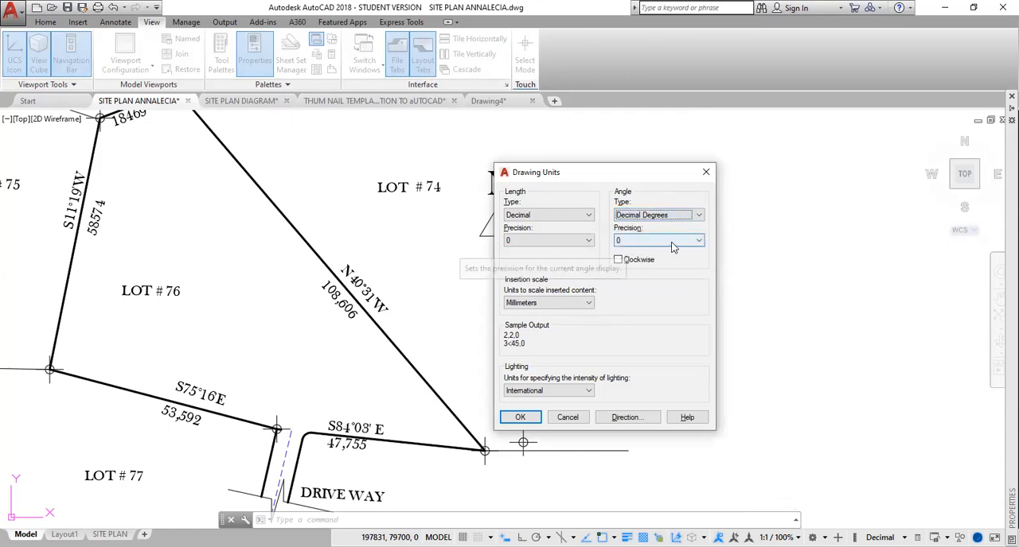
Return the angle type to Surveyor's Units and accept the drawing units.
click(701, 216)
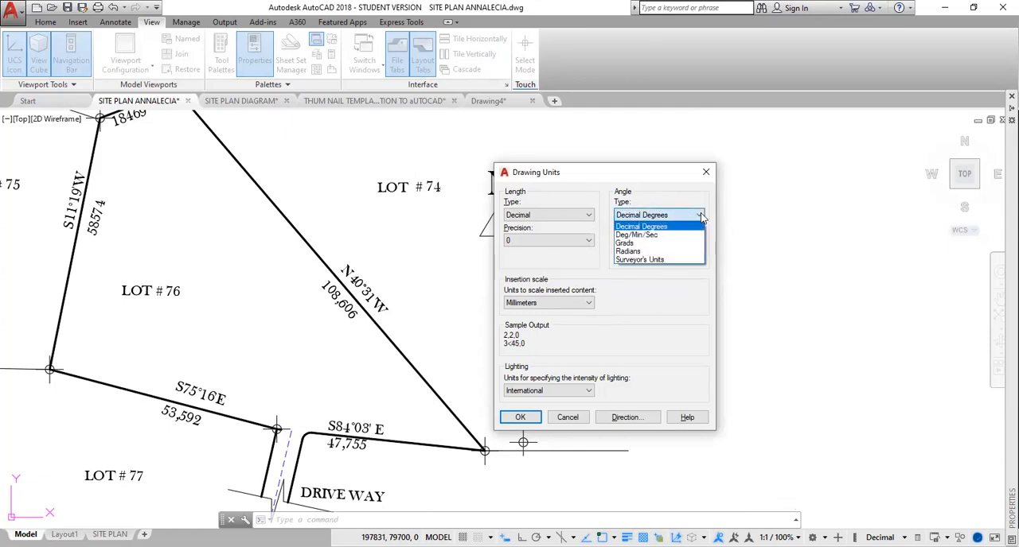
click(660, 264)
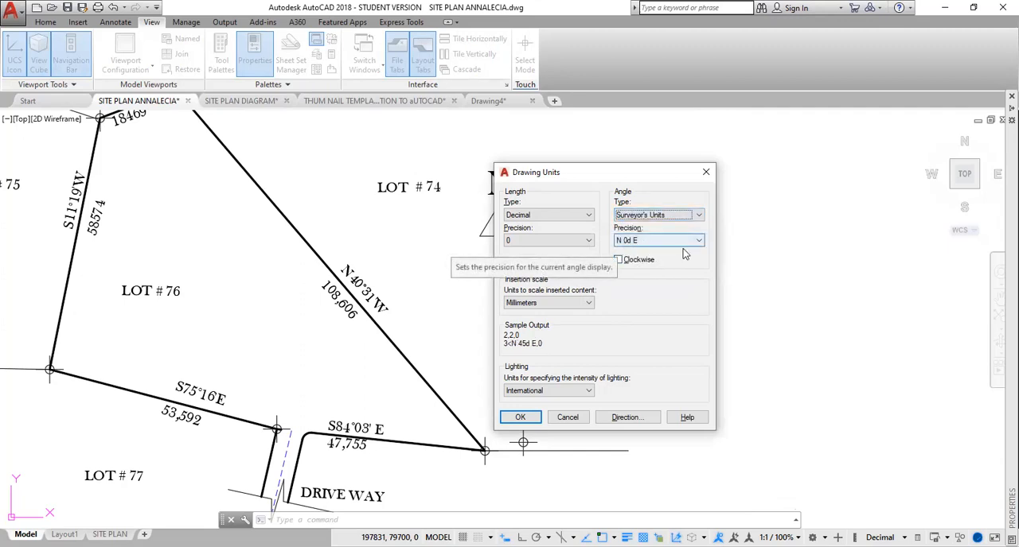
click(519, 417)
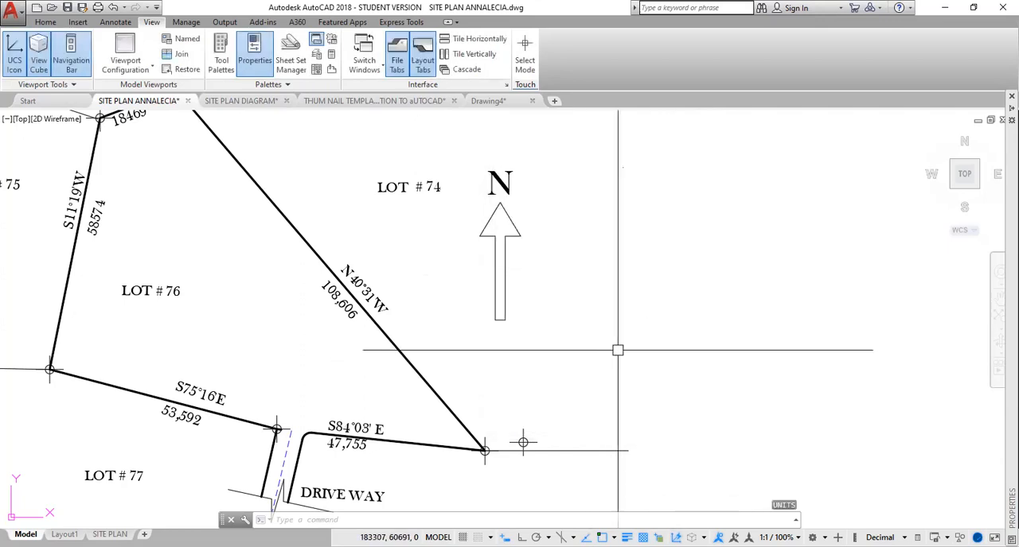
mouse_move(638, 362)
middle_down()
mouse_move(682, 289)
mouse_move(709, 293)
middle_up()
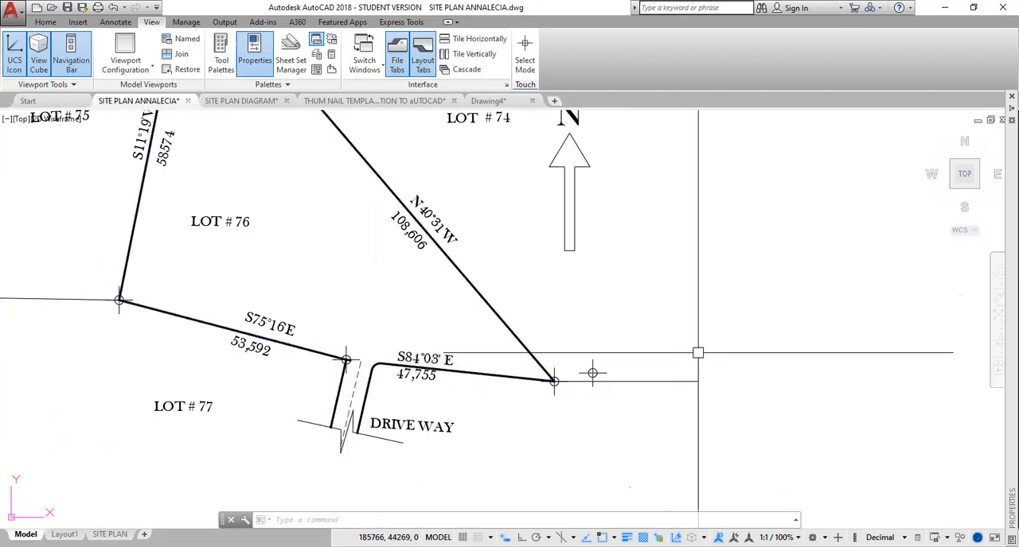
key(l)
key(Return)
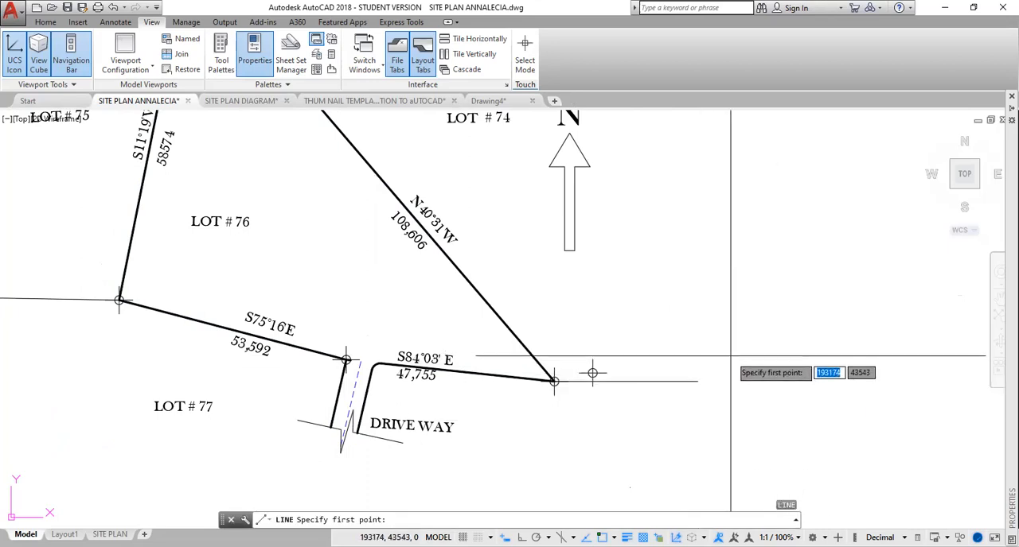
key(Escape)
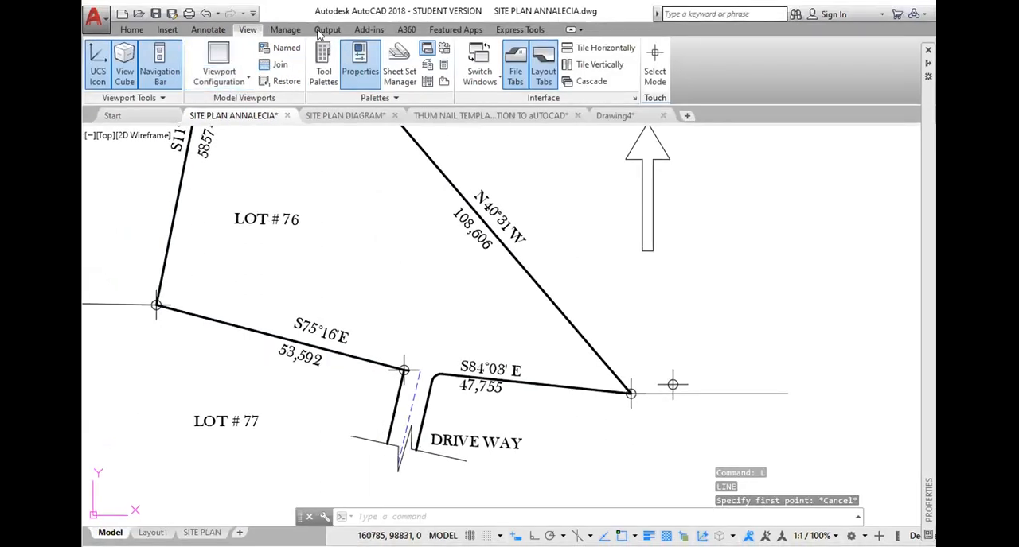
Split model space into two vertical viewports and maximize the program window.
click(247, 80)
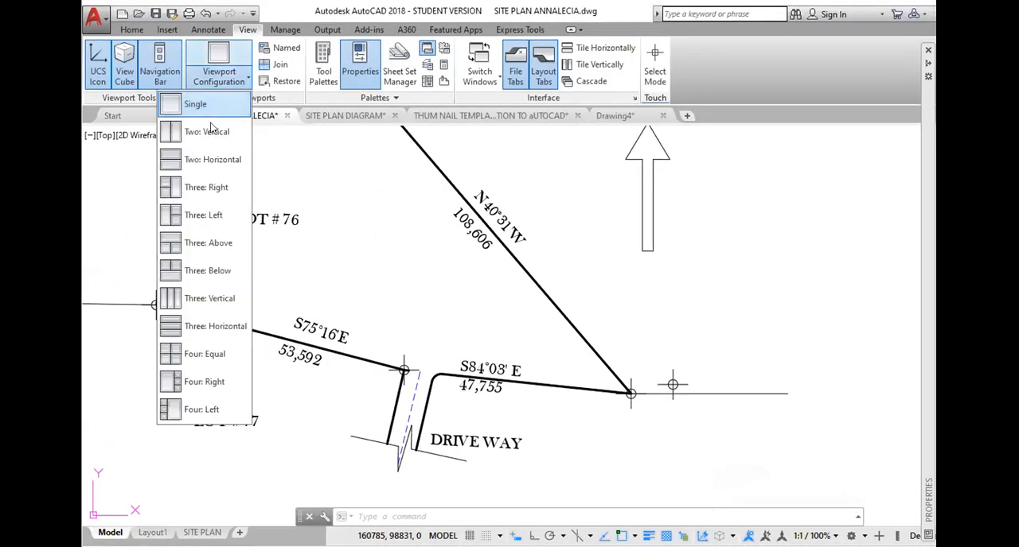
click(206, 134)
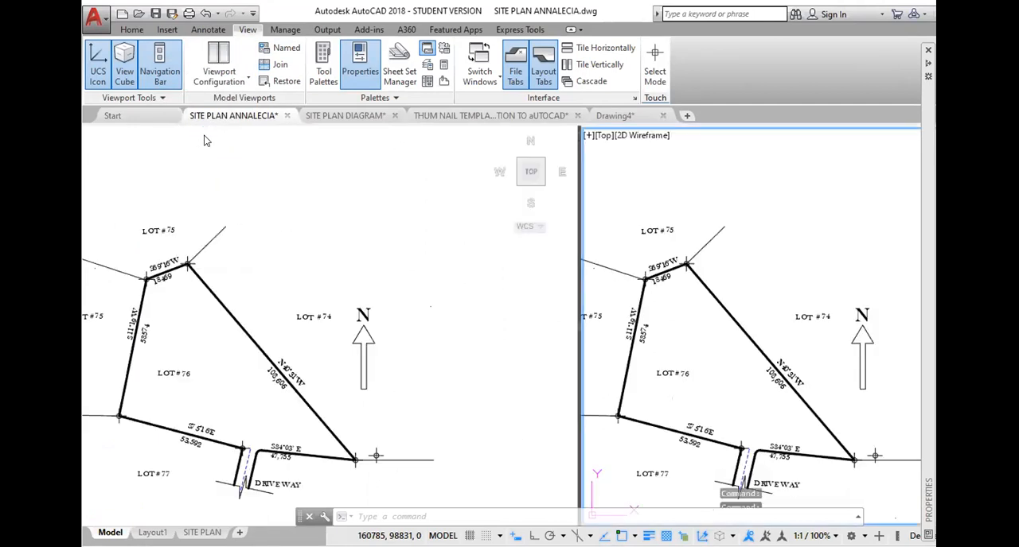
double_click(631, 15)
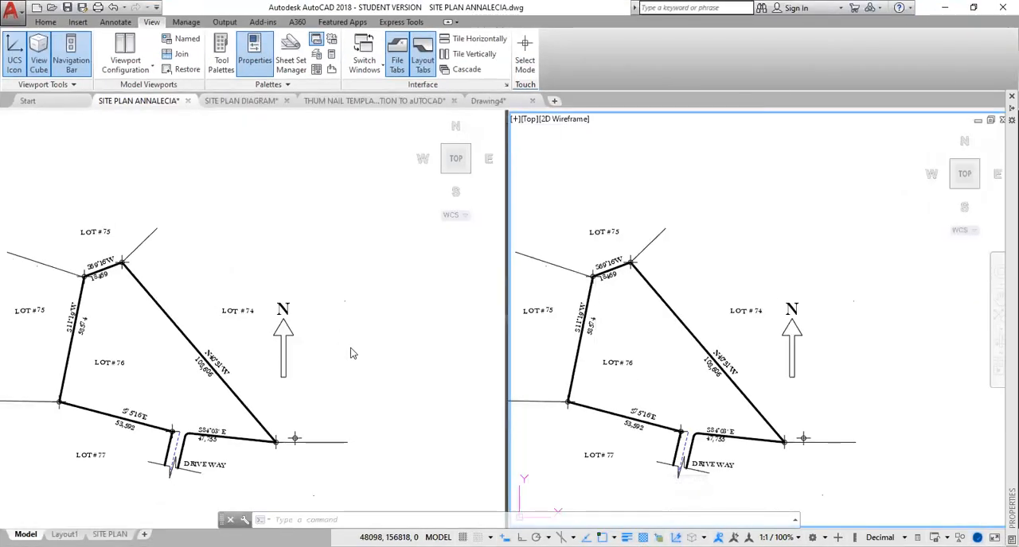
Frame the existing Lot 76 site plan in the left viewport so its bearings and distances are readable.
click(351, 348)
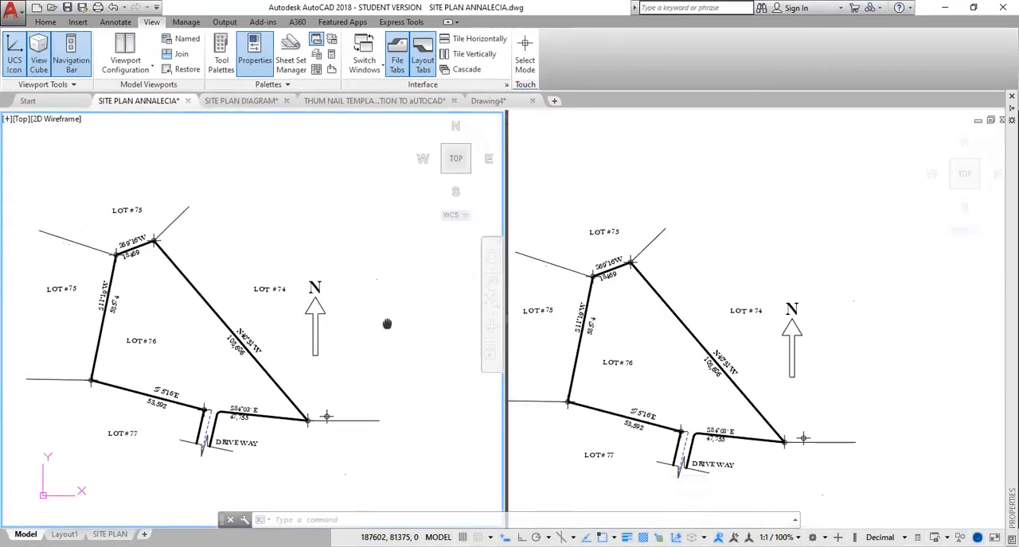
scroll(401, 335, up, 2)
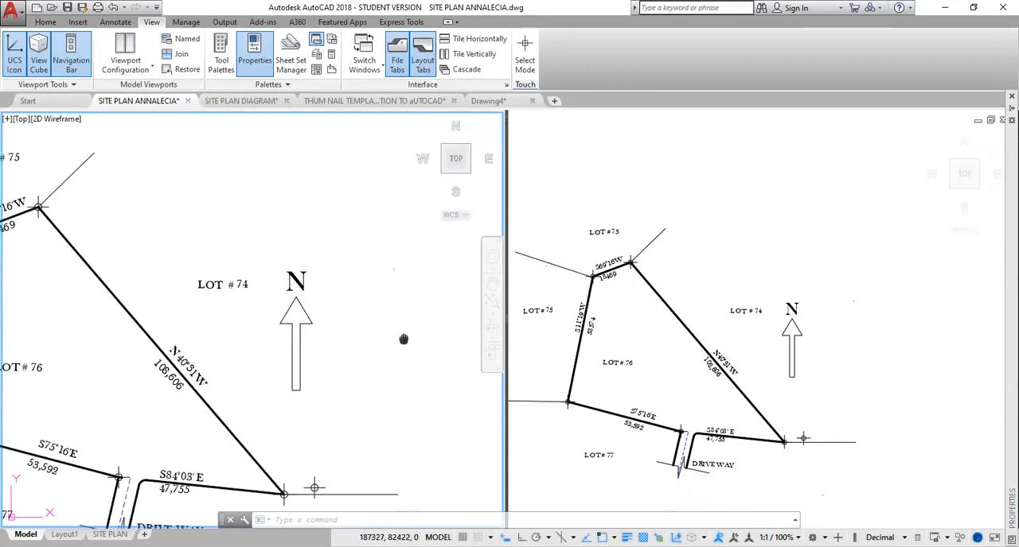
scroll(404, 339, down, 2)
scroll(440, 338, up, 3)
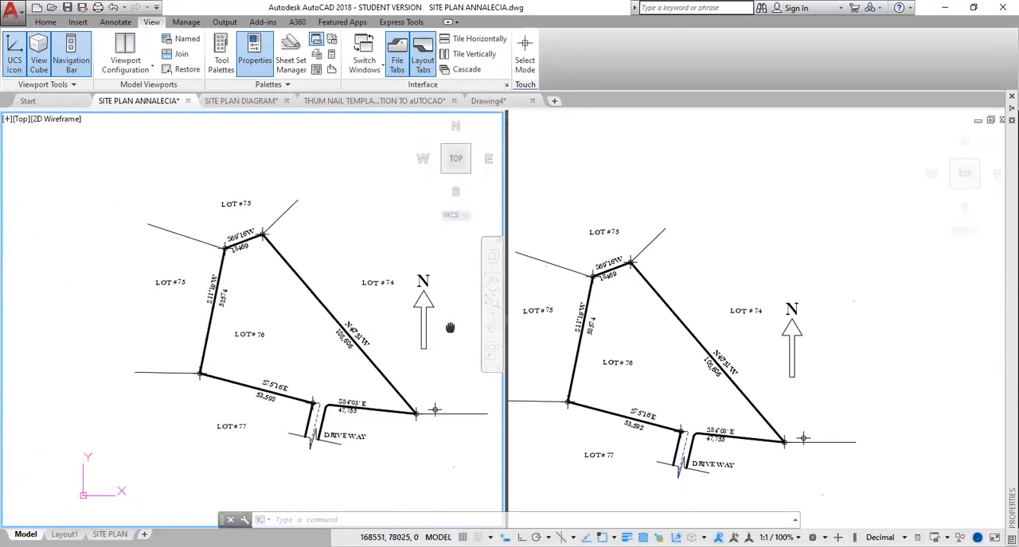
middle_drag(414, 344, 454, 346)
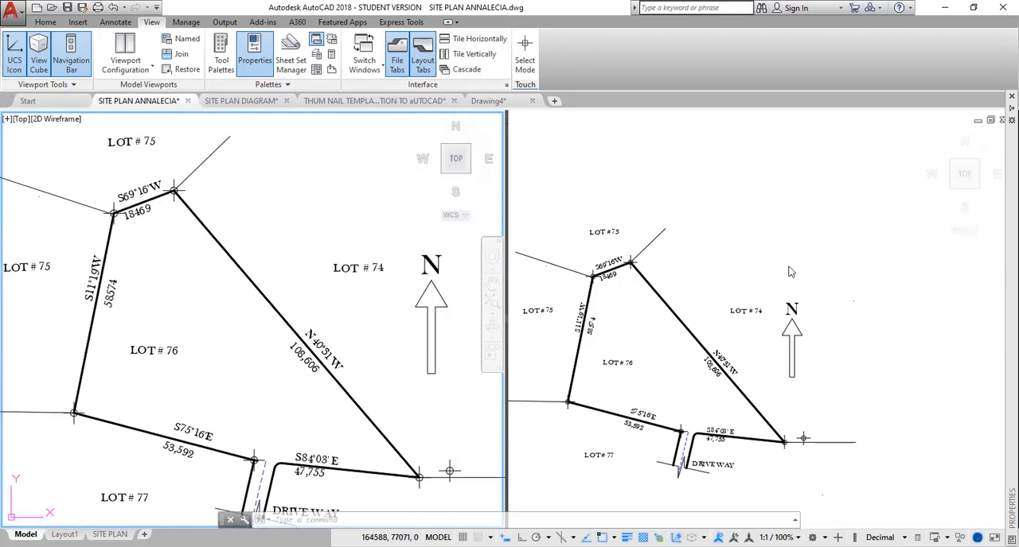
scroll(790, 268, up, 2)
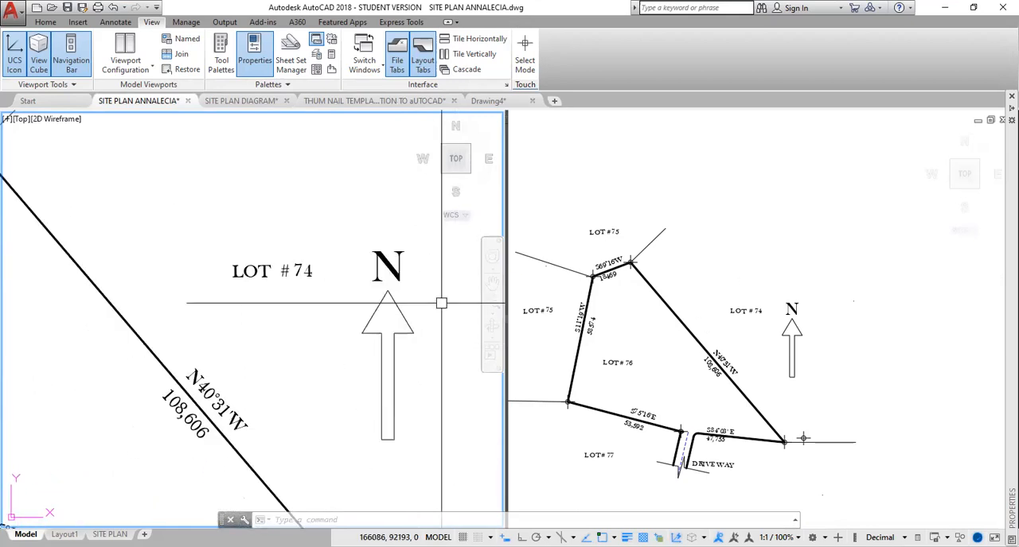
scroll(438, 303, down, 2)
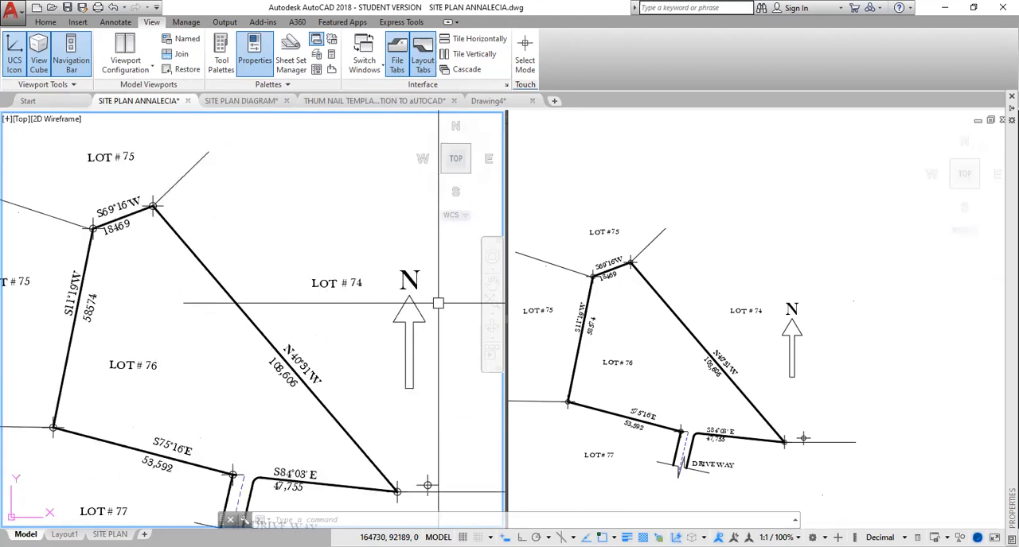
scroll(438, 303, down, 2)
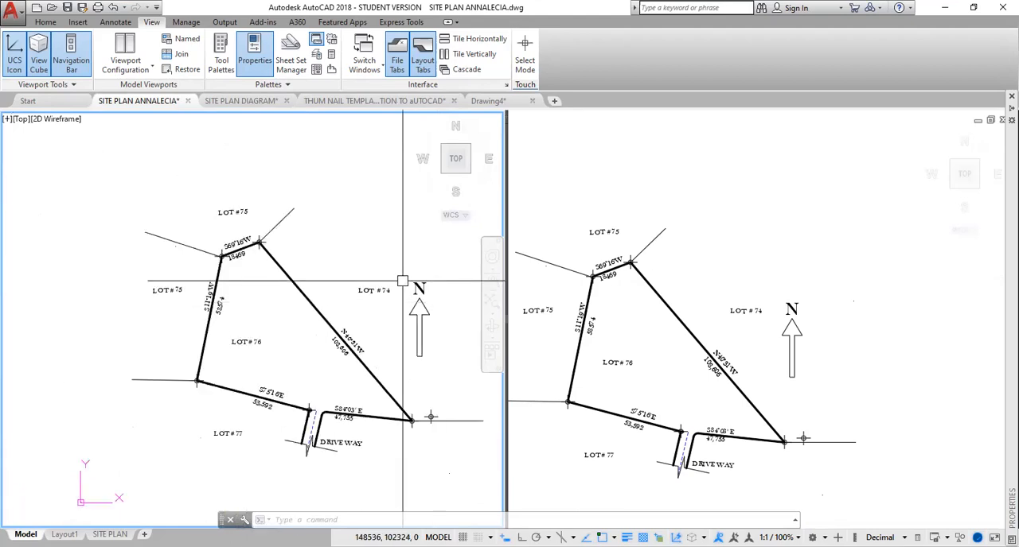
scroll(399, 278, up, 2)
click(377, 249)
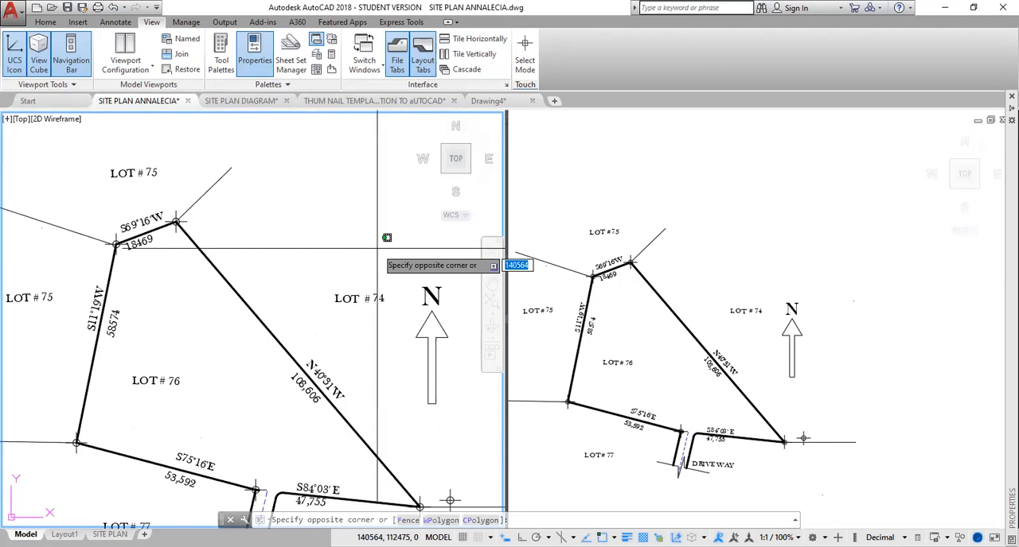
click(395, 215)
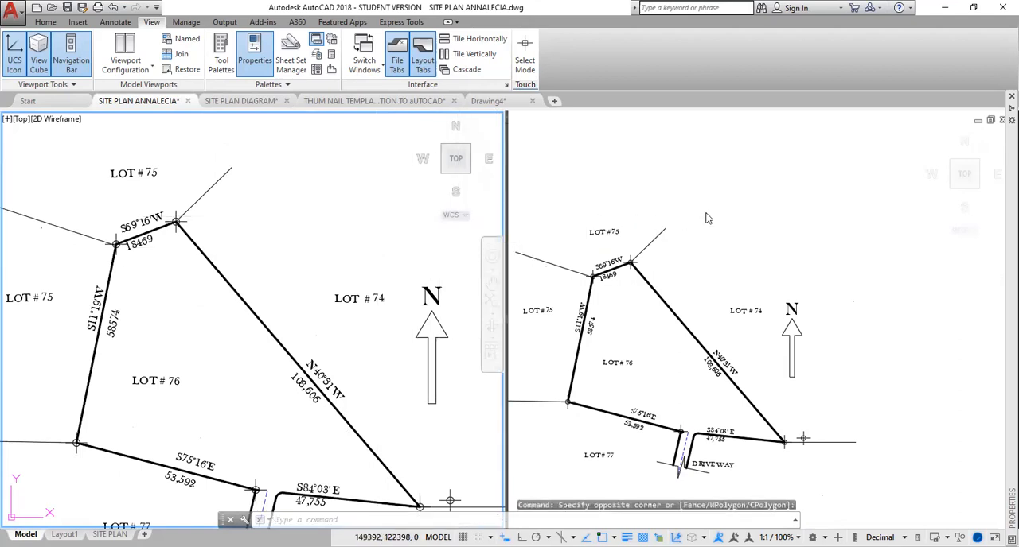
Activate the right viewport and shift its view to an empty drawing area.
click(737, 212)
mouse_move(782, 222)
middle_down()
mouse_move(830, 414)
mouse_move(514, 154)
middle_up()
middle_drag(834, 411, 737, 447)
middle_drag(810, 385, 753, 379)
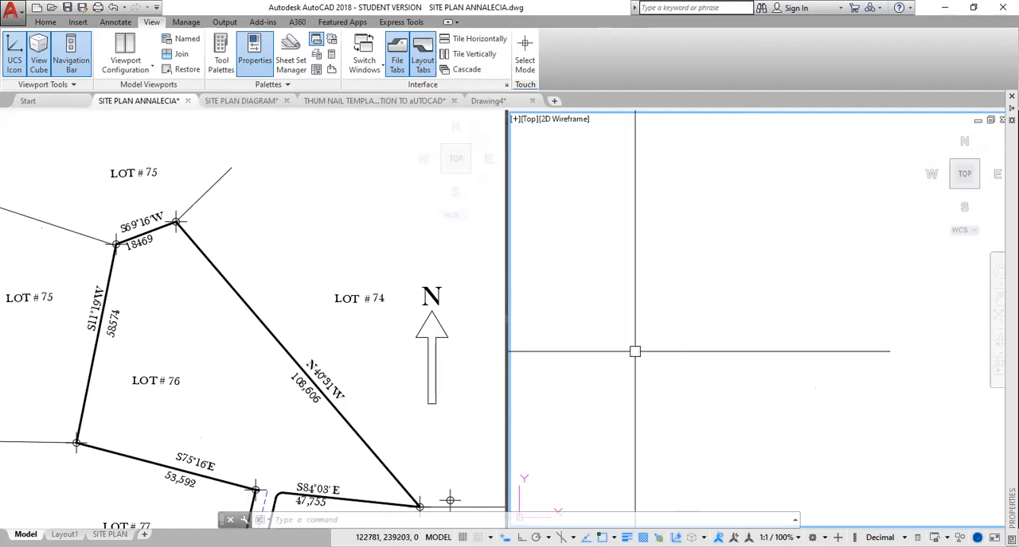
Draw the first boundary line from a free start point in the empty viewport, 47755 long at bearing S84D03'E.
text(l)
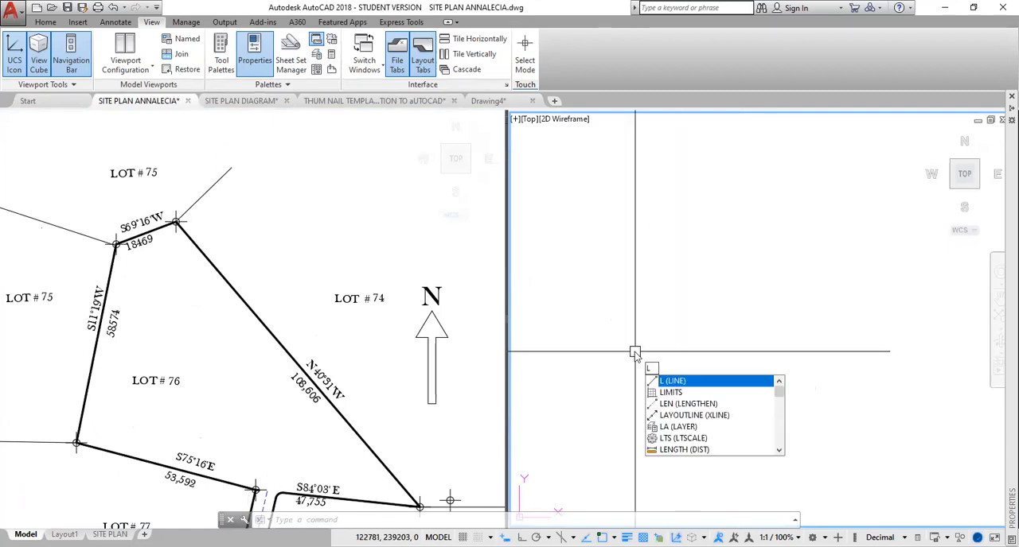
key(Return)
click(639, 420)
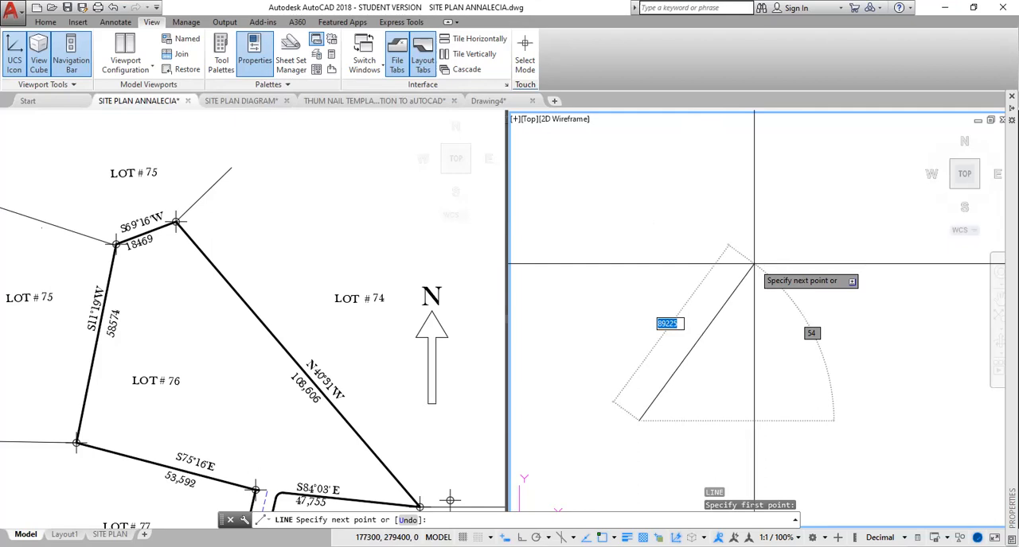
text(@47)
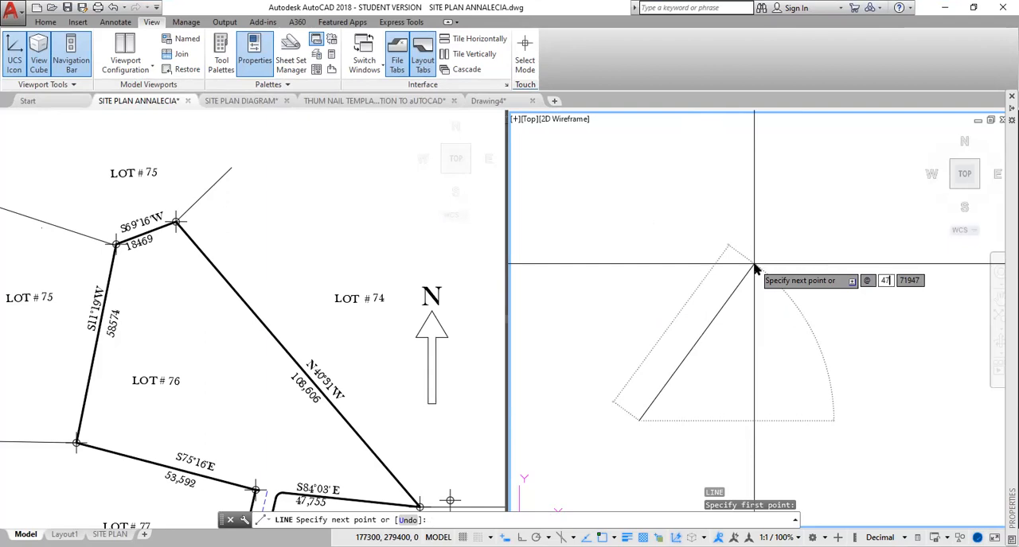
text(55)
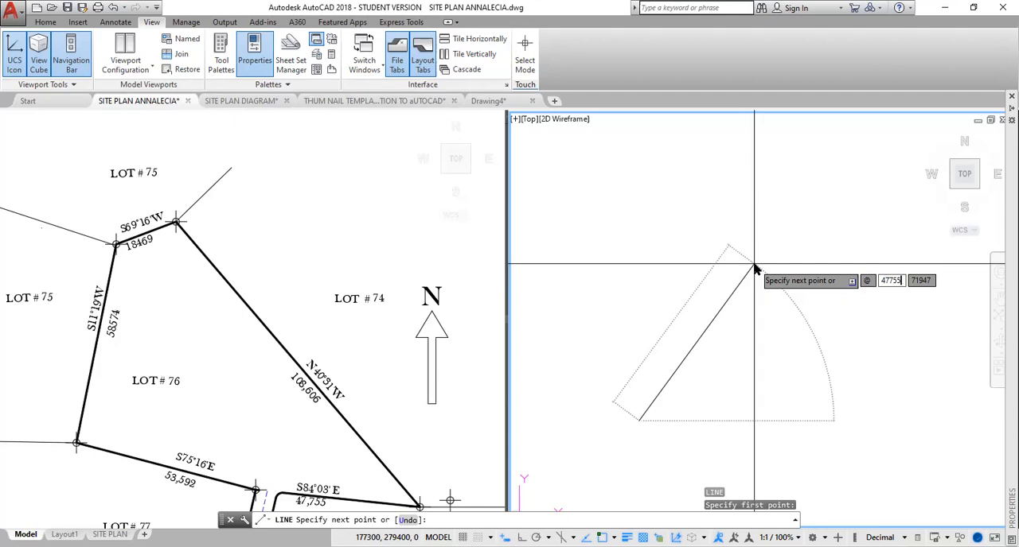
key(Tab)
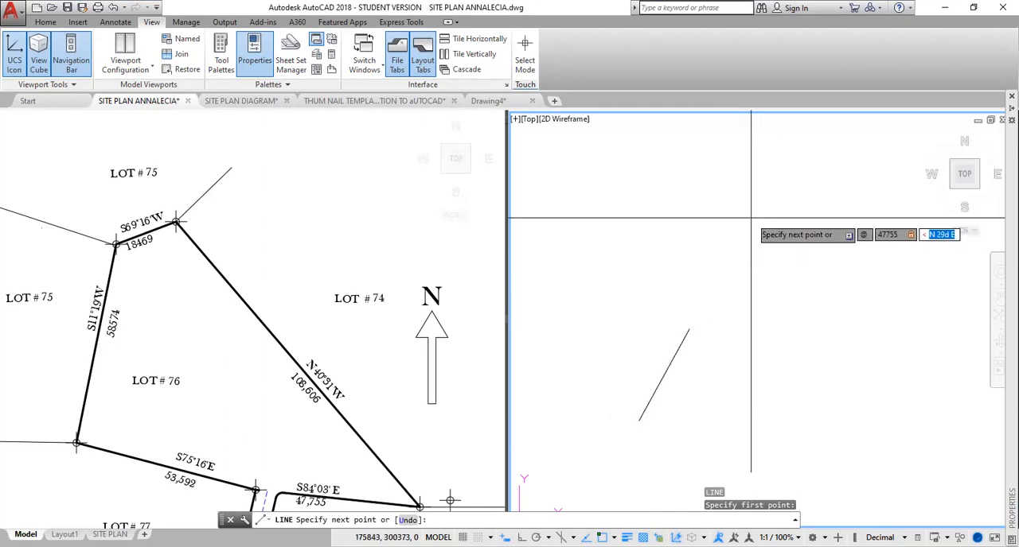
text(S84)
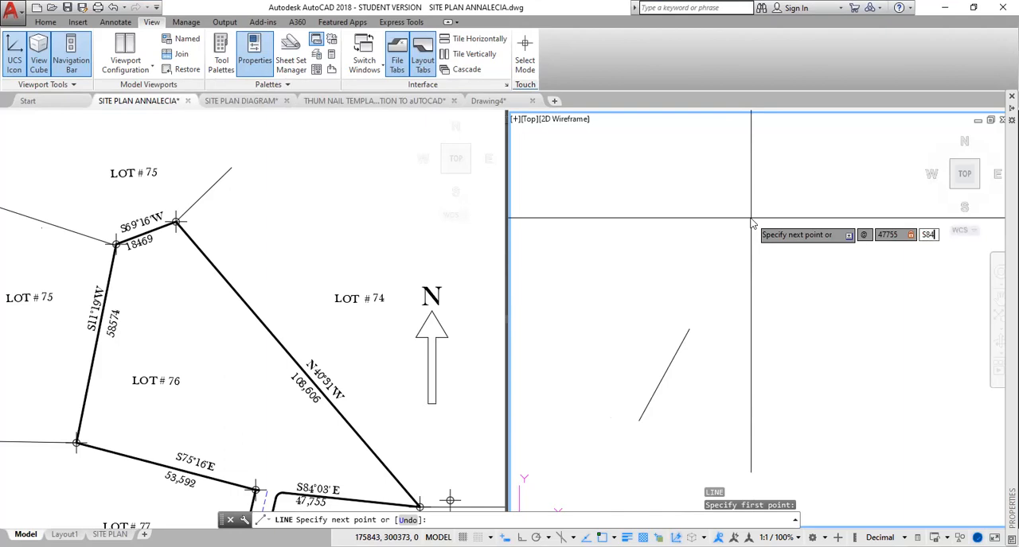
text(D03'E)
key(Return)
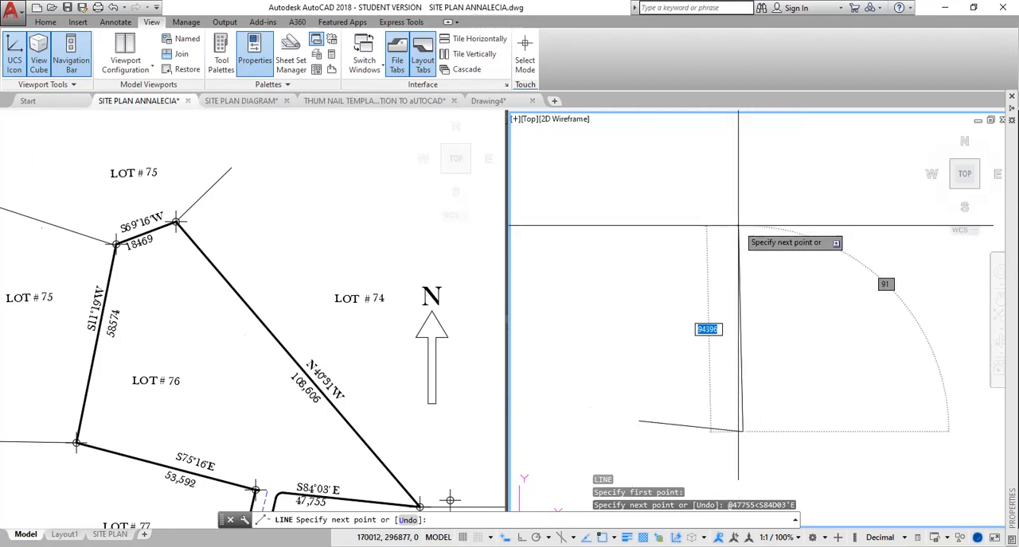
Continue the boundary with a second line 108606 long at bearing N40D31'W.
text(@)
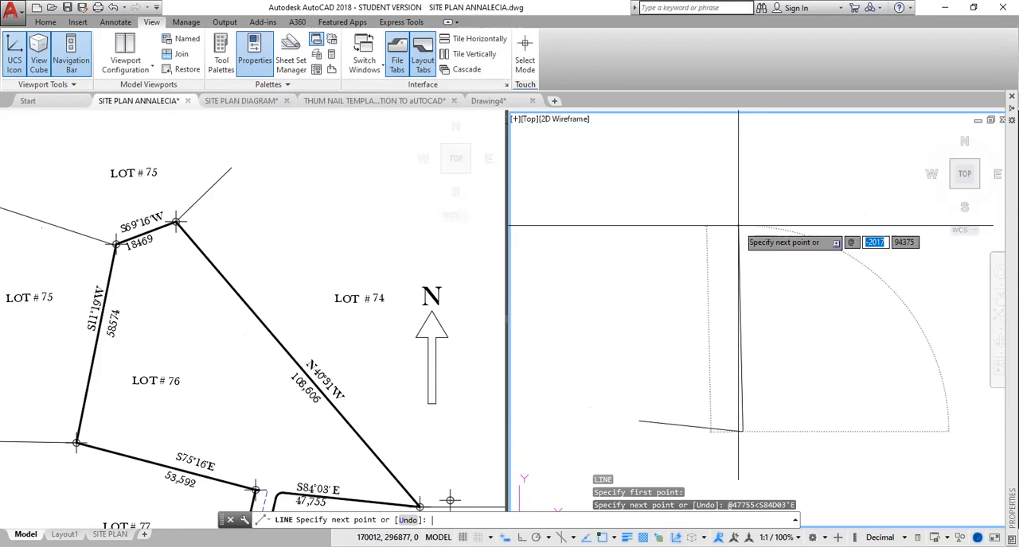
text(108)
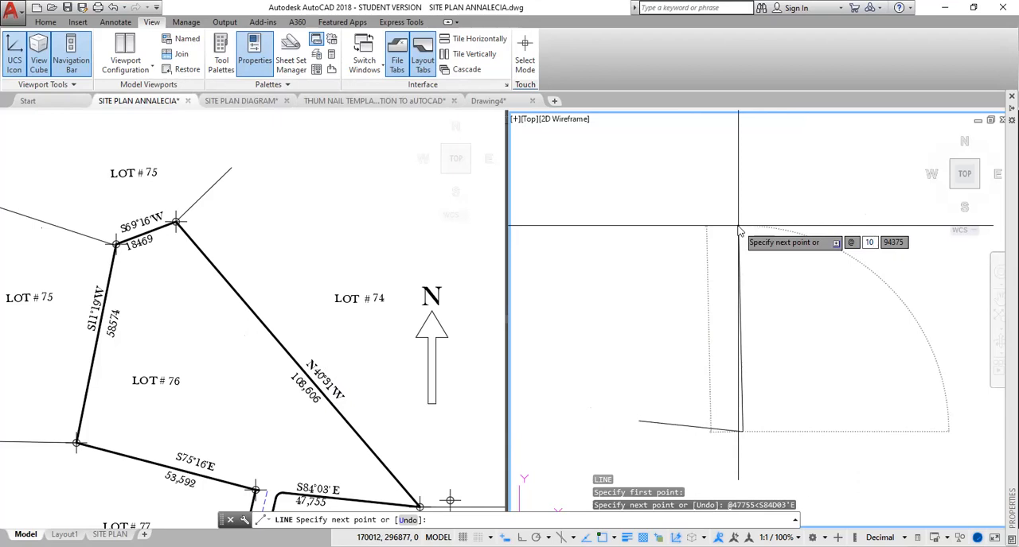
text(606)
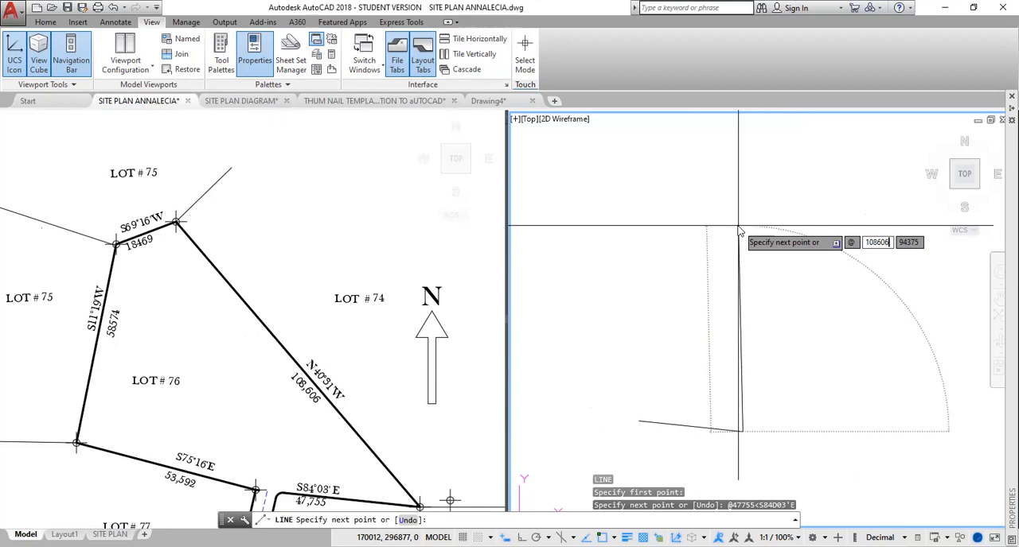
text(<)
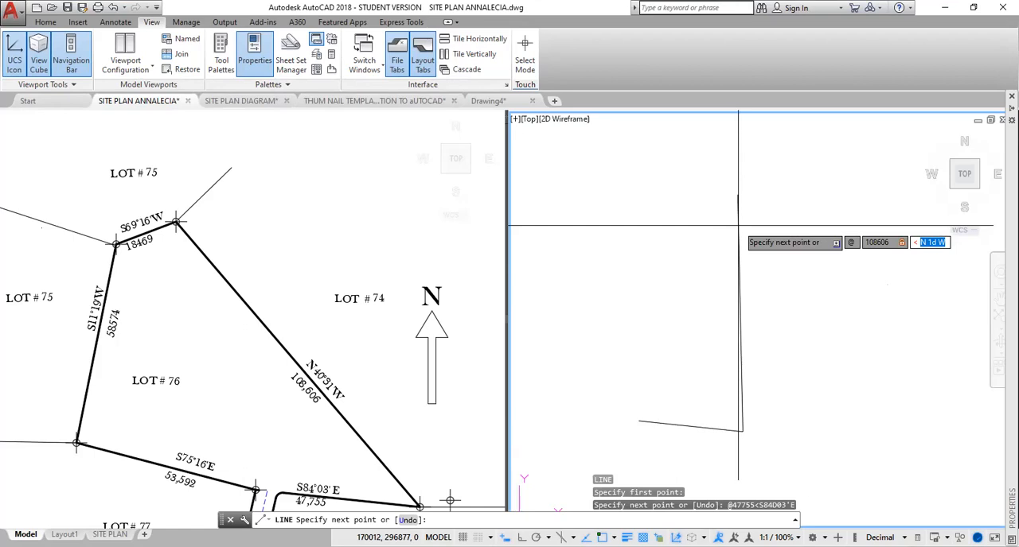
text(N40D3)
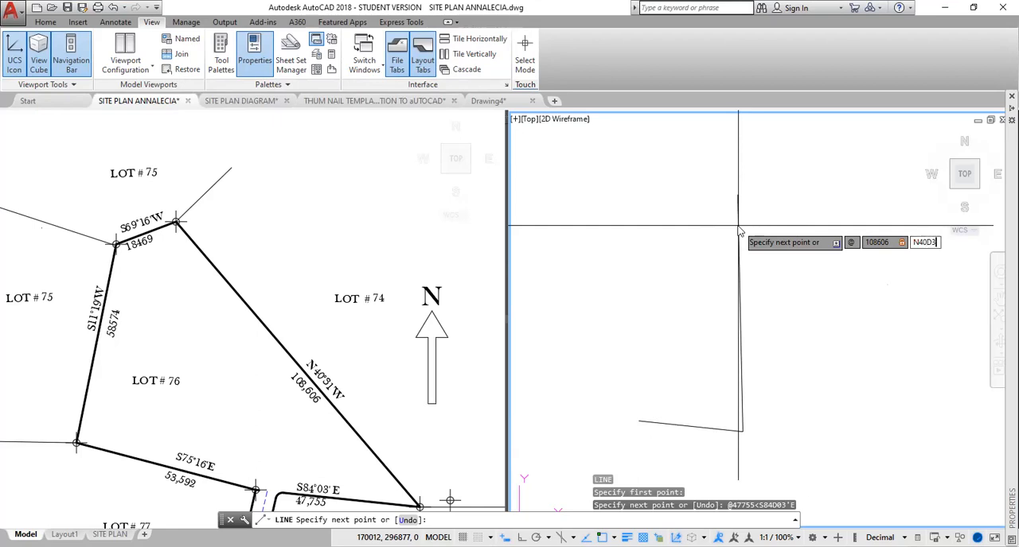
text(1'W)
key(Return)
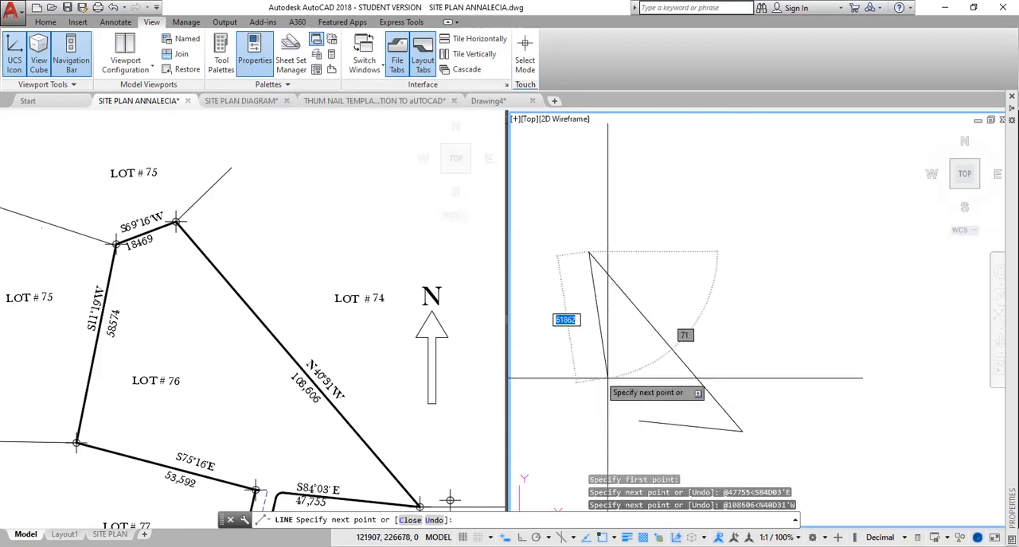
Add the short third boundary line, 18469 long at bearing S69D16'W, from the northern corner.
middle_drag(607, 349, 880, 332)
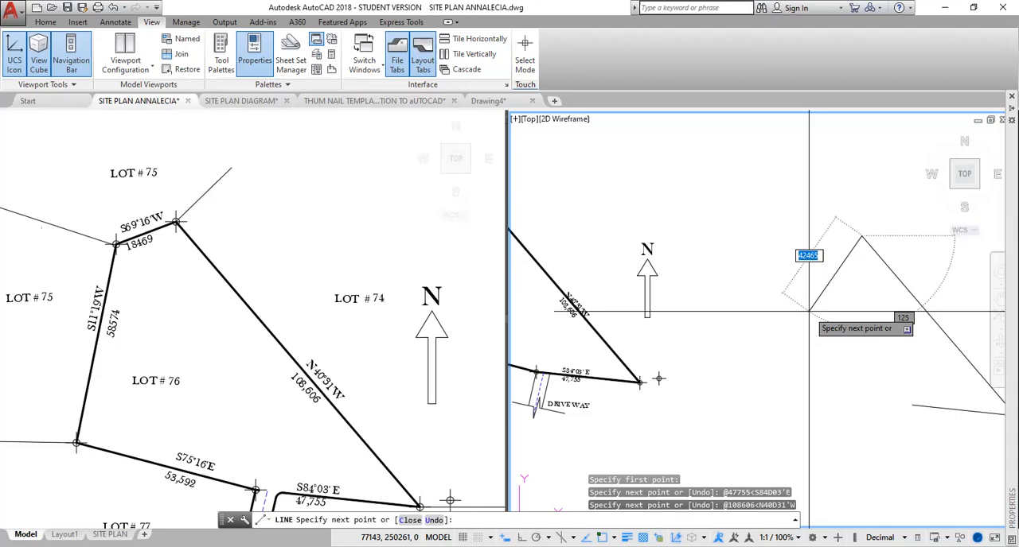
text(@)
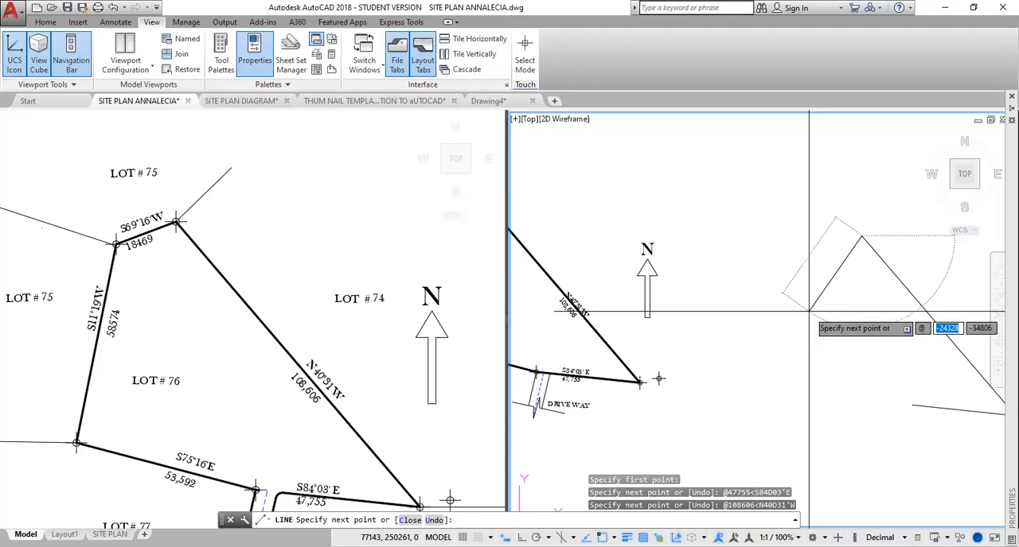
text(184)
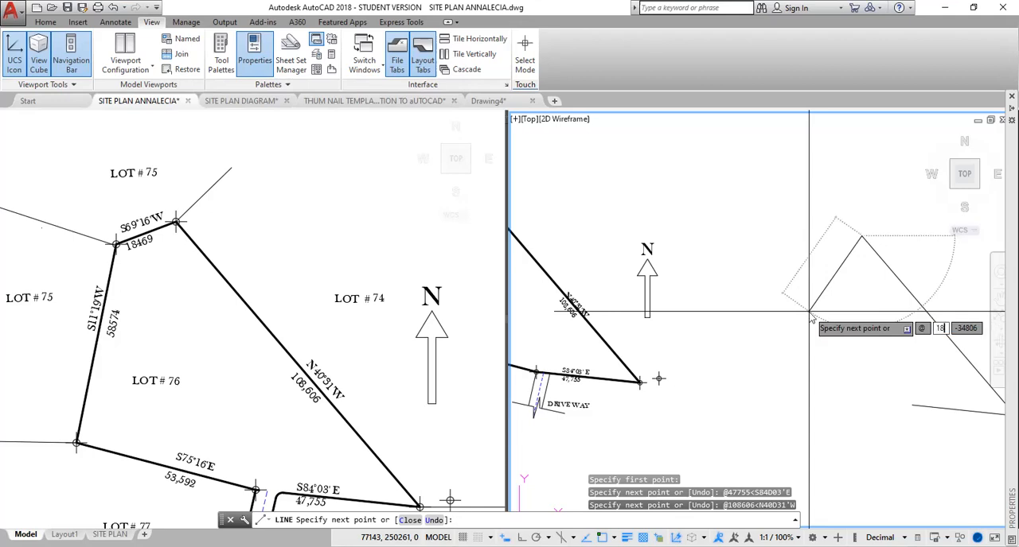
text(69)
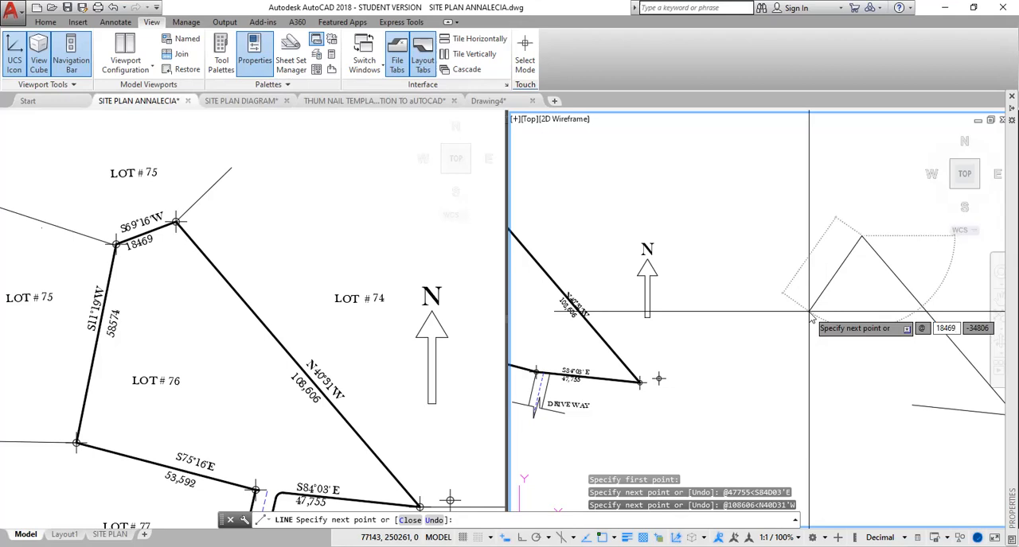
text(<)
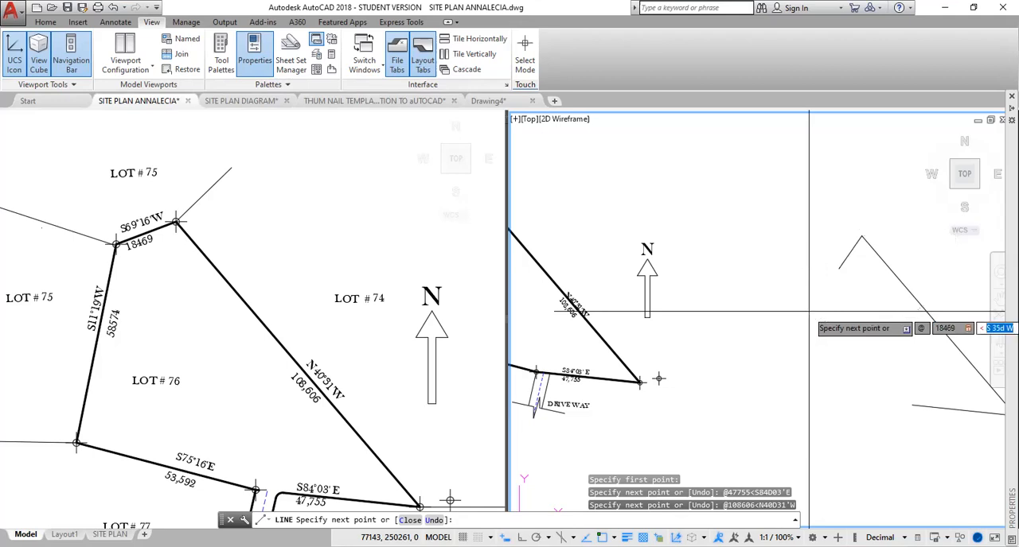
text(S69D1)
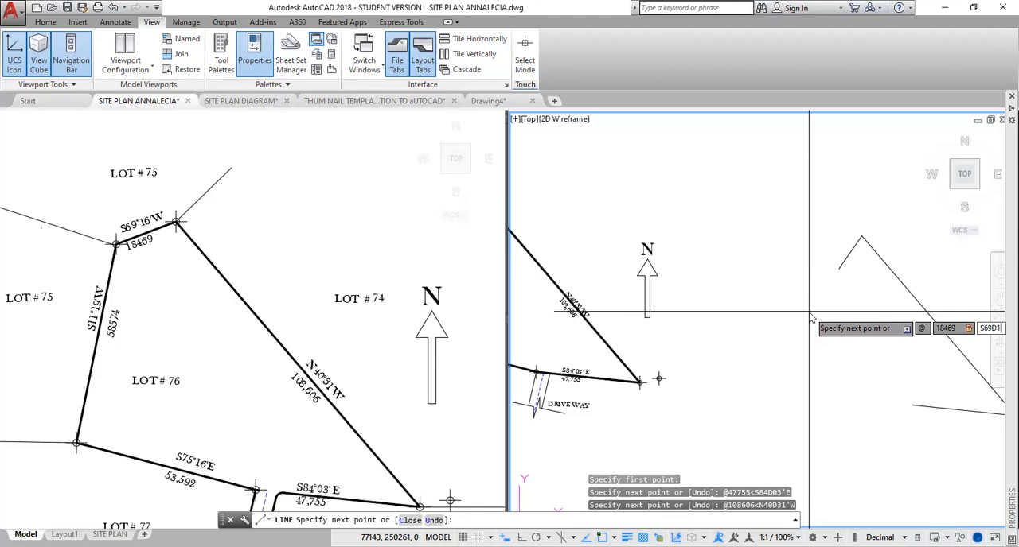
text(6'W)
key(Return)
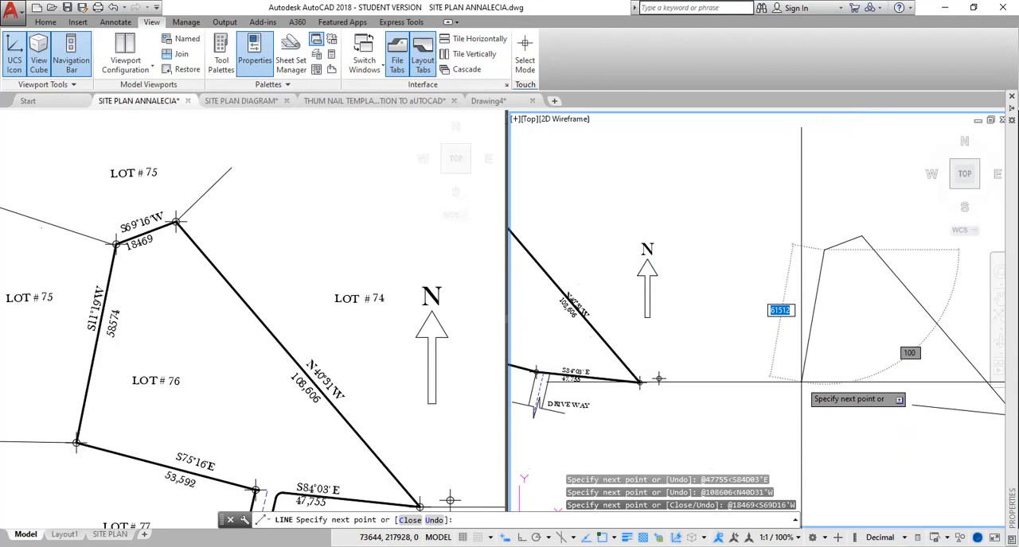
Draw the fourth boundary line, 58574 long at bearing S11D19'W, down the lot's west side.
text(@)
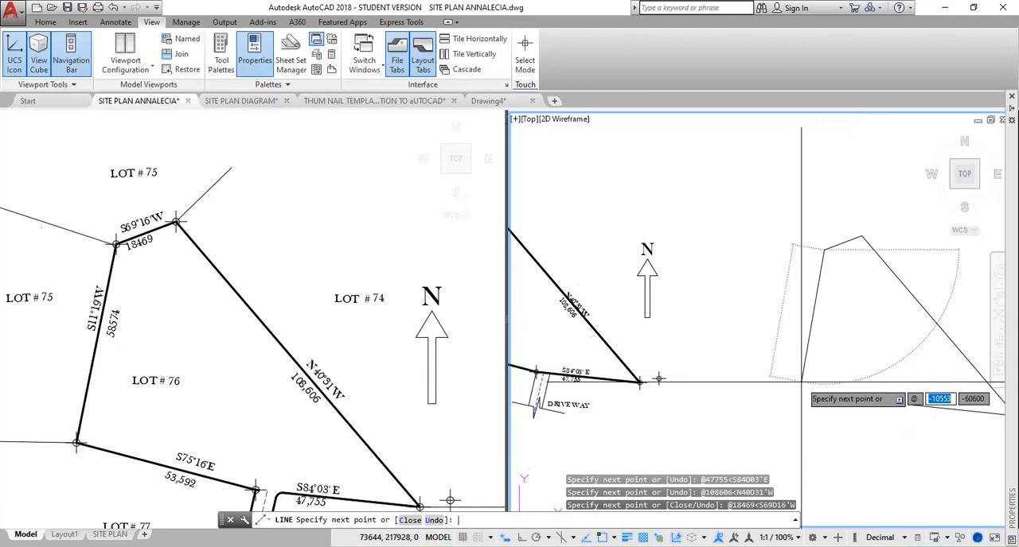
text(58)
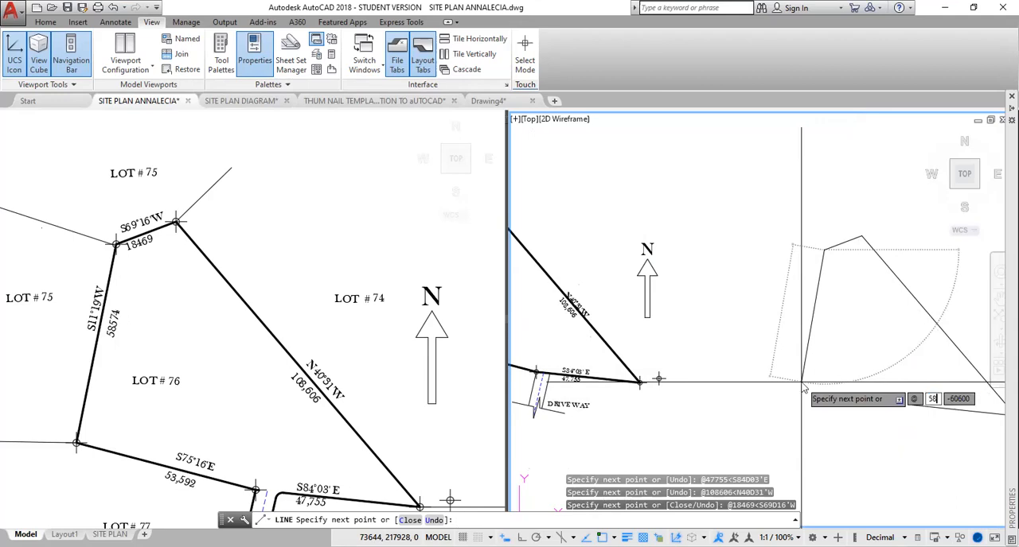
text(574<)
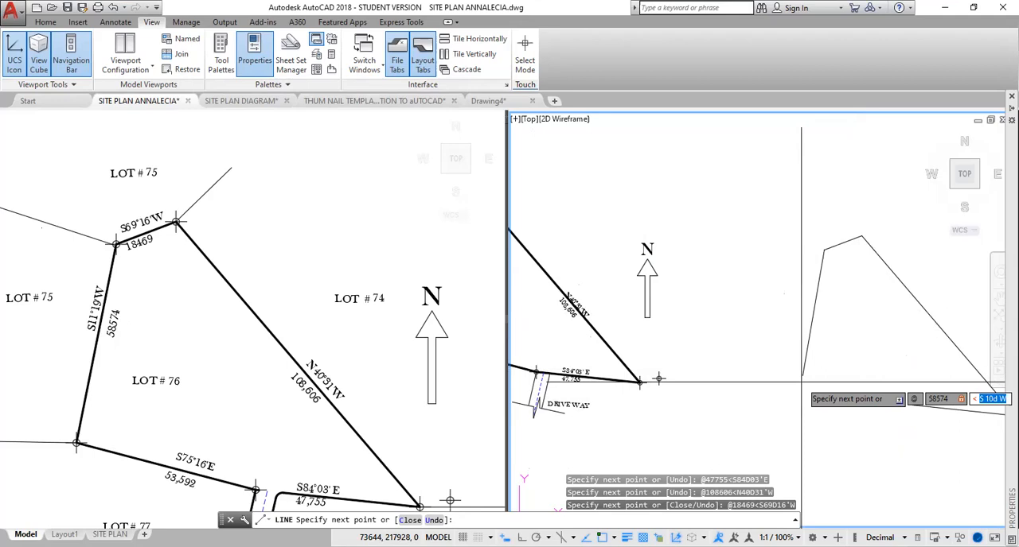
text(S11)
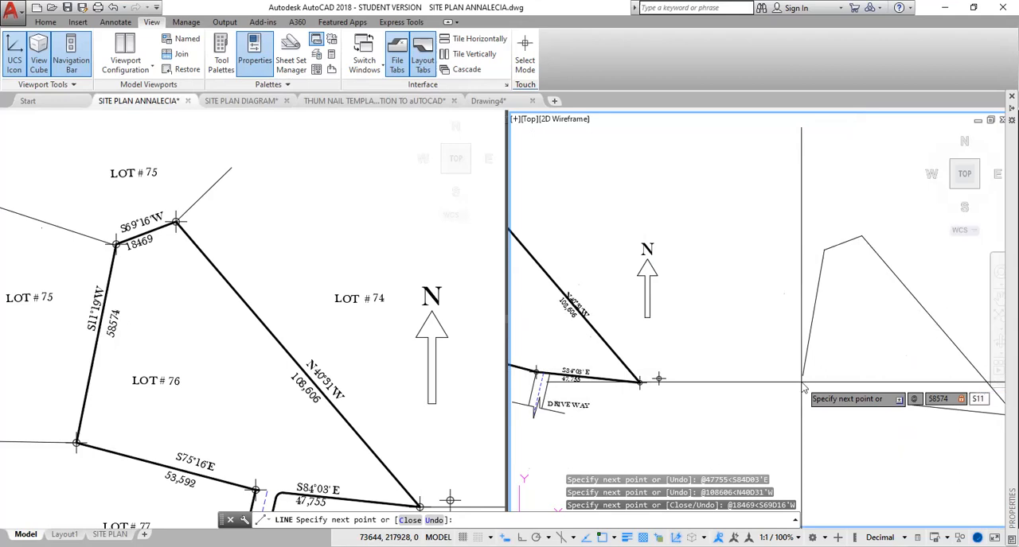
text(D19'W)
key(Return)
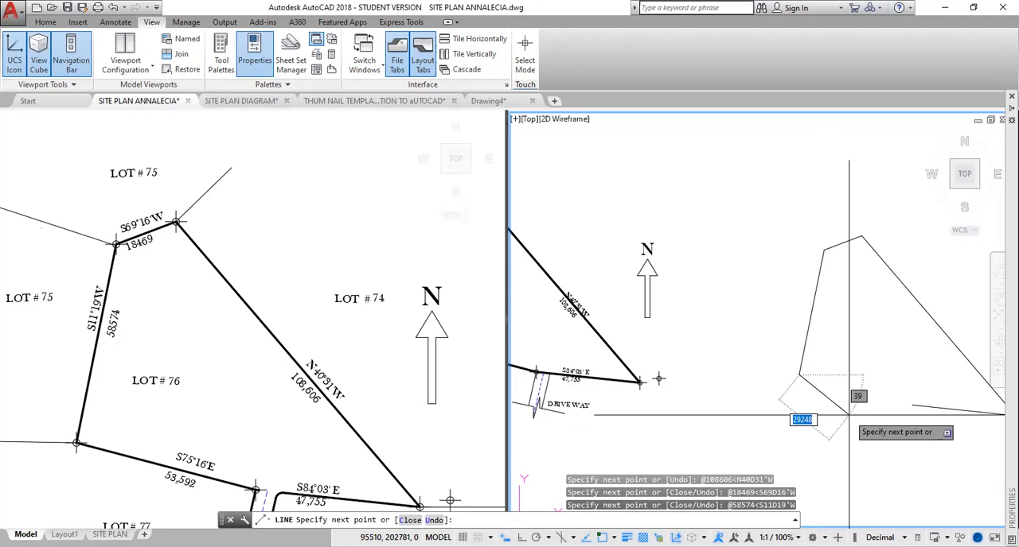
Close the boundary with a fifth line 53592 long at bearing S75D16'E, and end the Line command.
text(@)
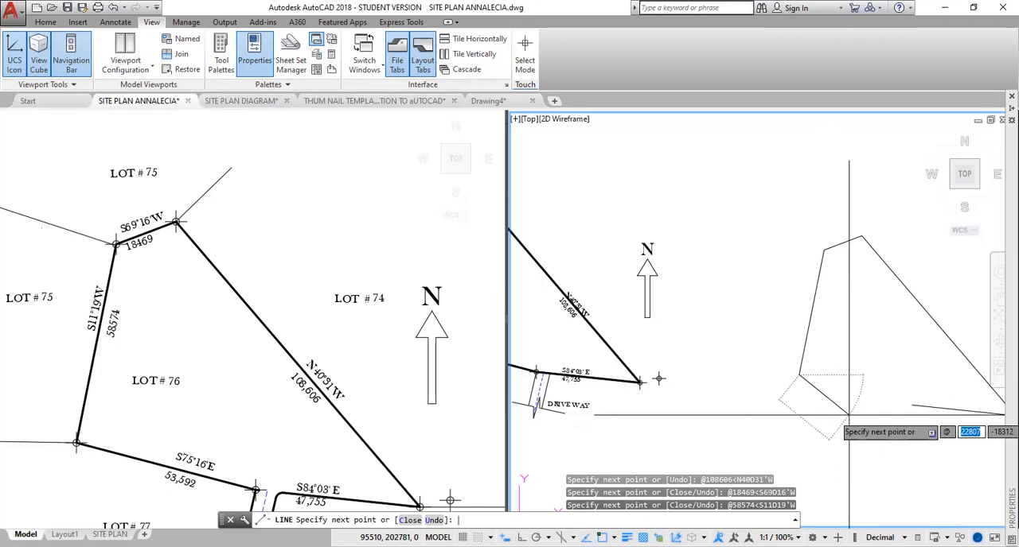
text(53)
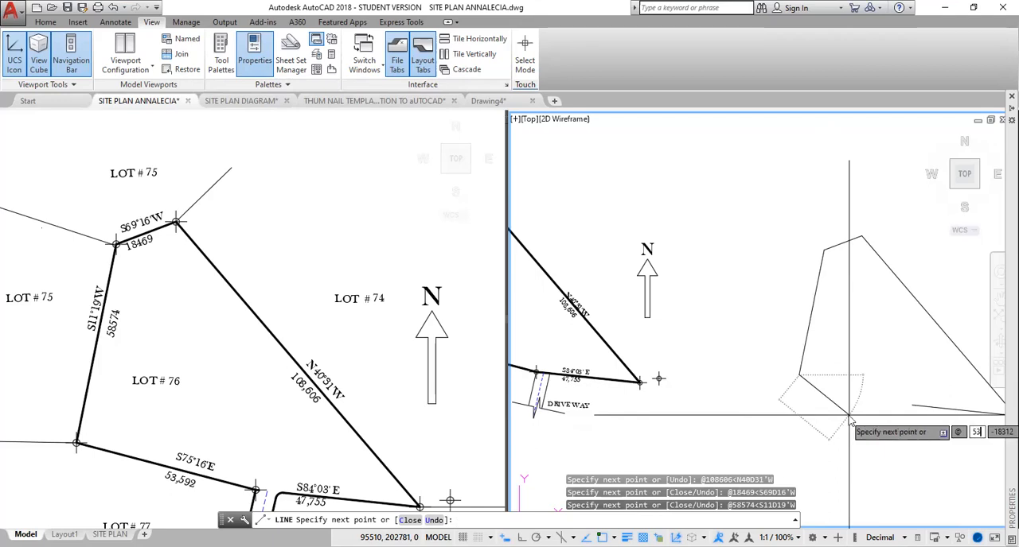
text(5)
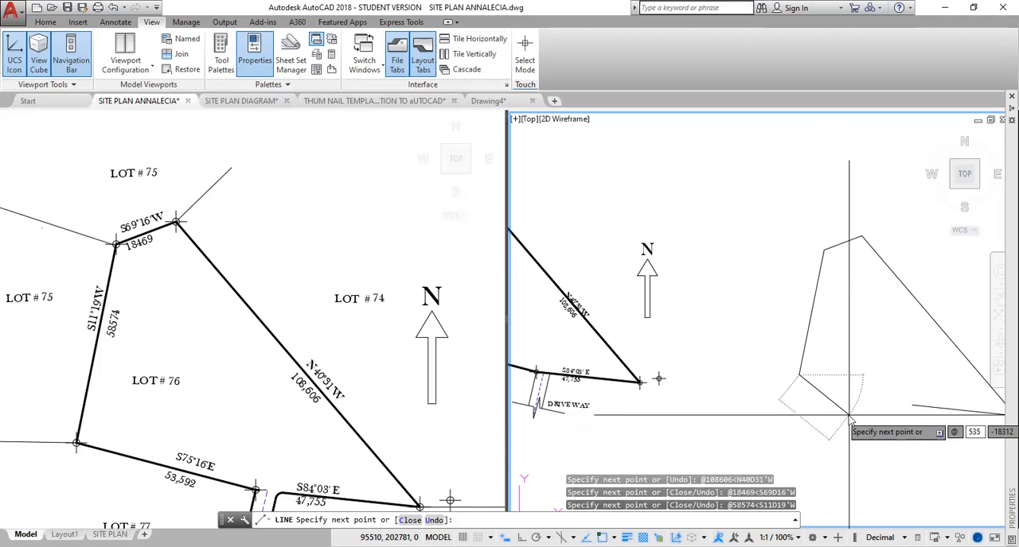
text(92)
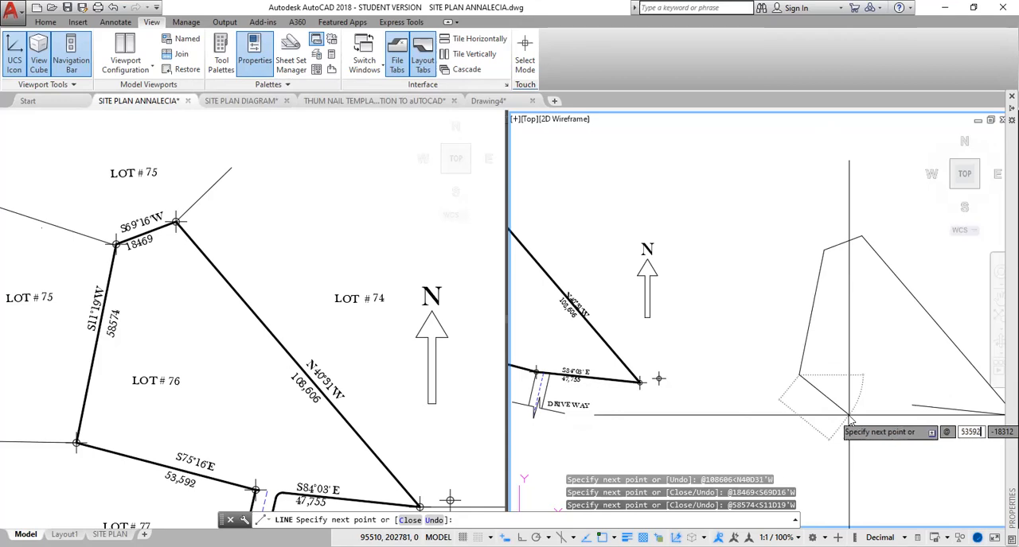
key(Tab)
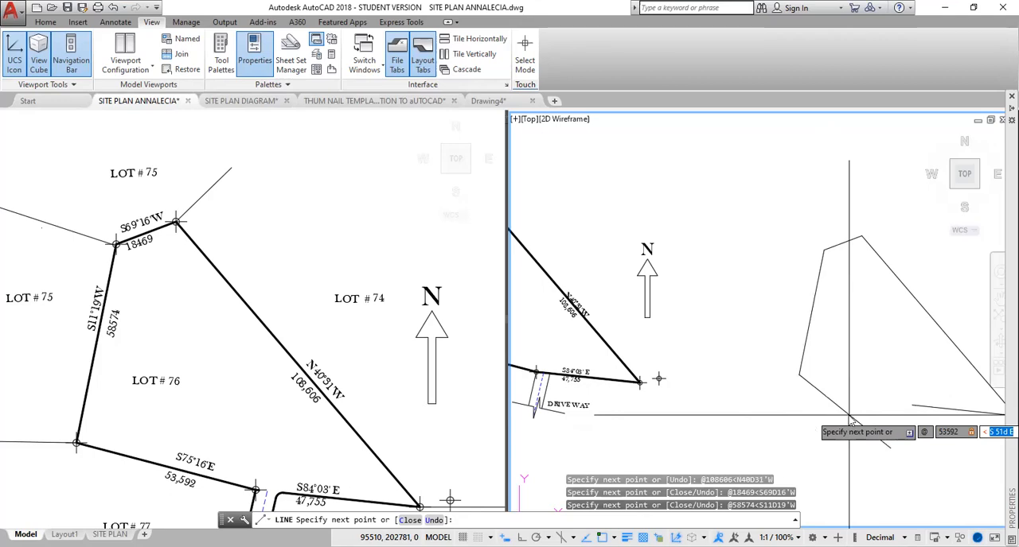
text(S75D16')
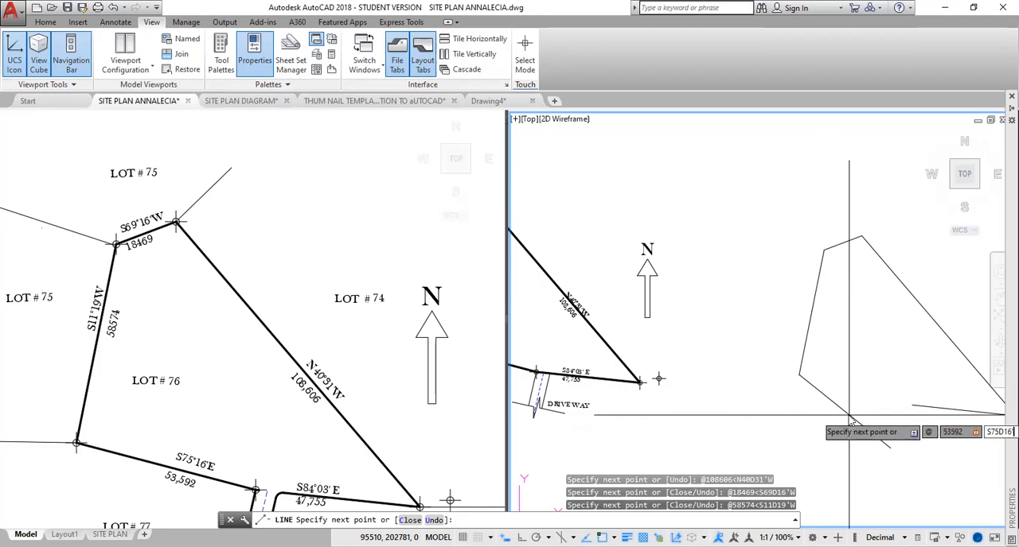
text(E)
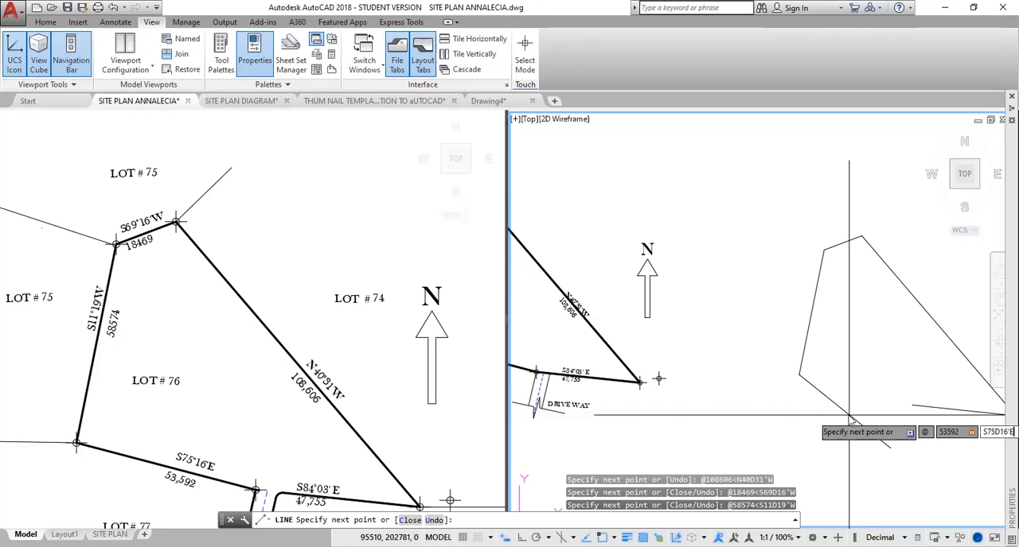
key(Return)
key(Return)
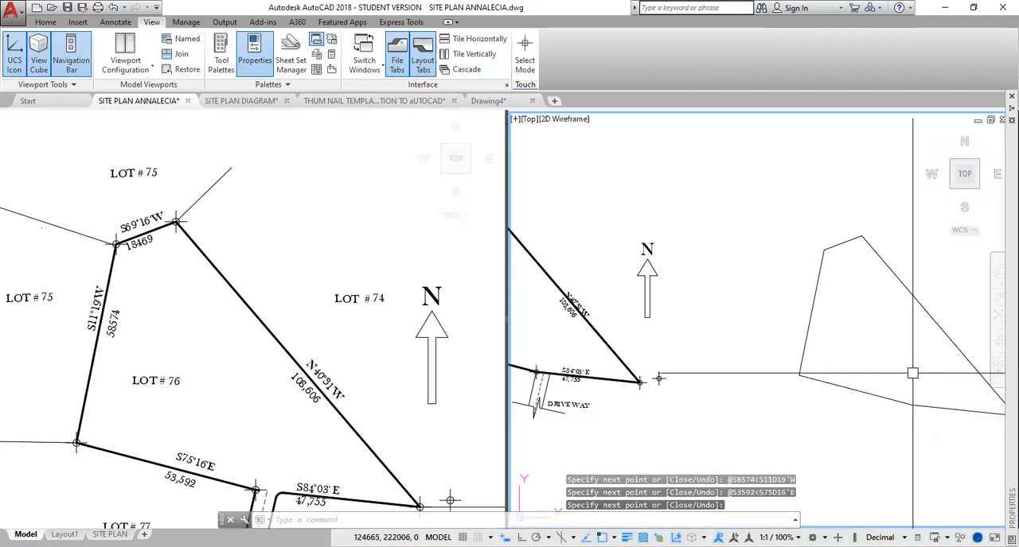
Copy the loose survey point symbol from its centre onto the new boundary's southwest, northwest and northern corners.
middle_drag(906, 371, 793, 331)
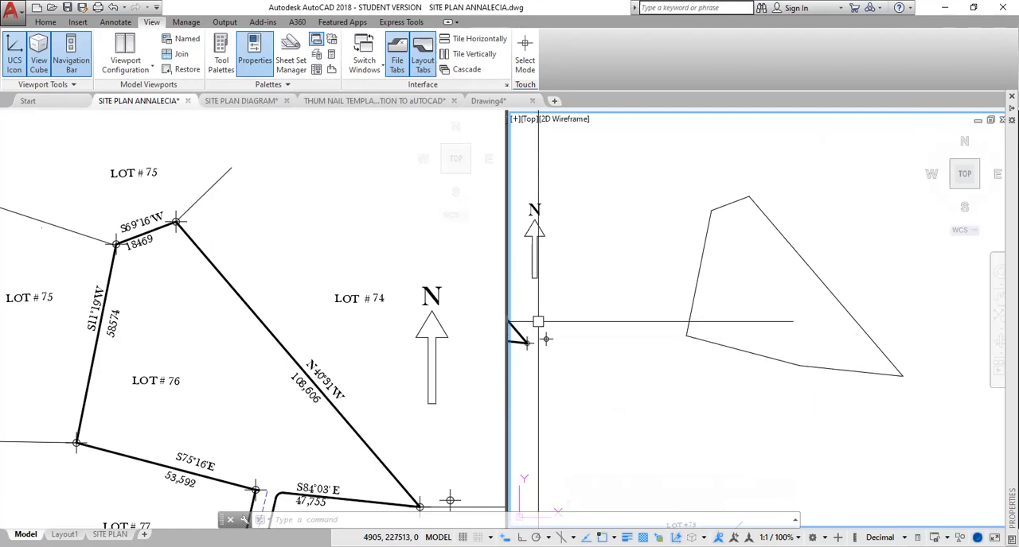
scroll(538, 321, up, 2)
click(535, 329)
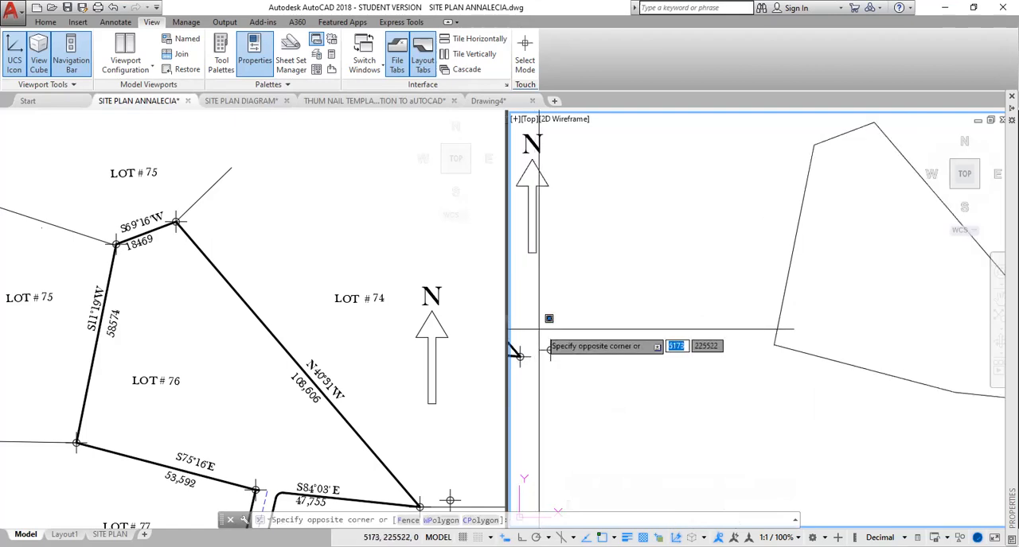
click(570, 377)
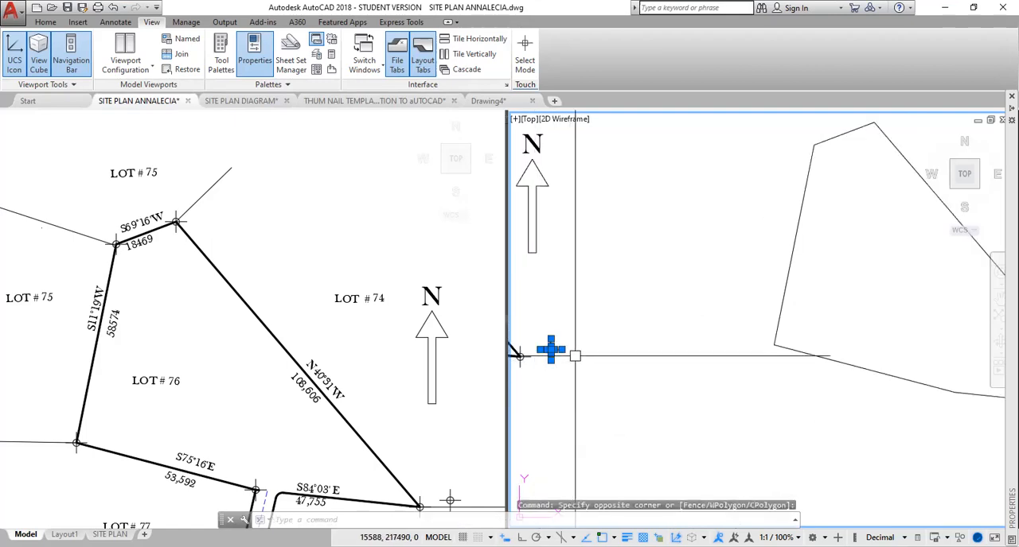
click(581, 333)
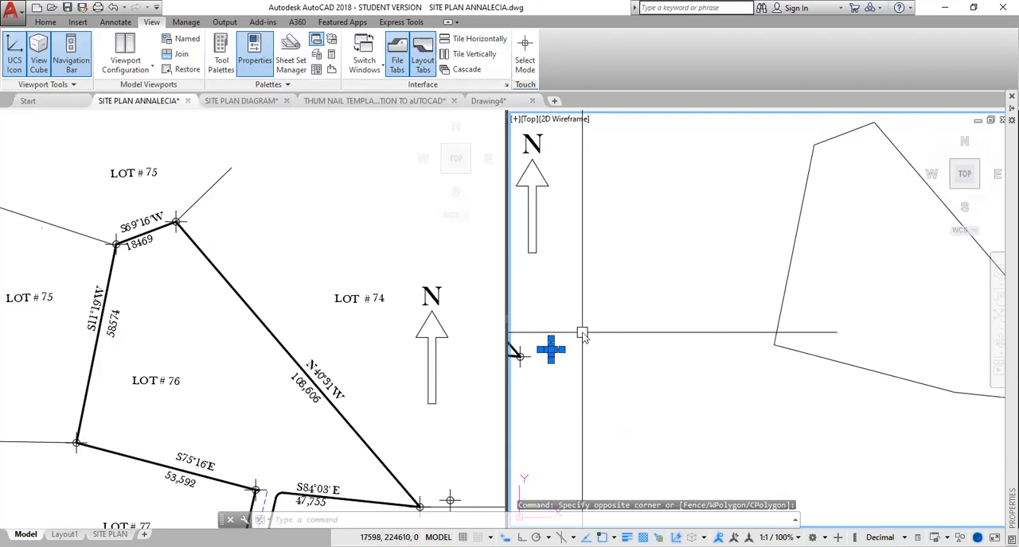
text(co)
key(Return)
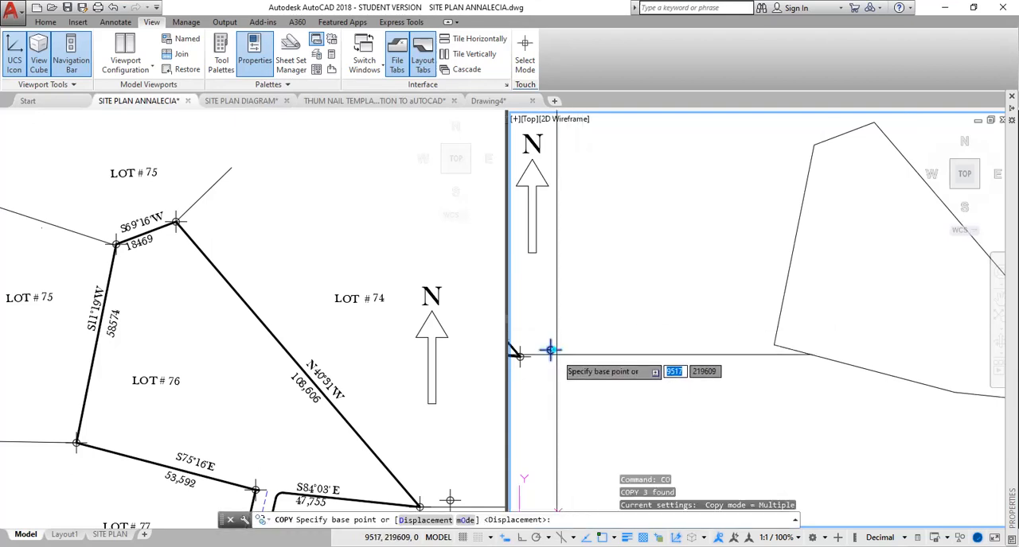
click(550, 350)
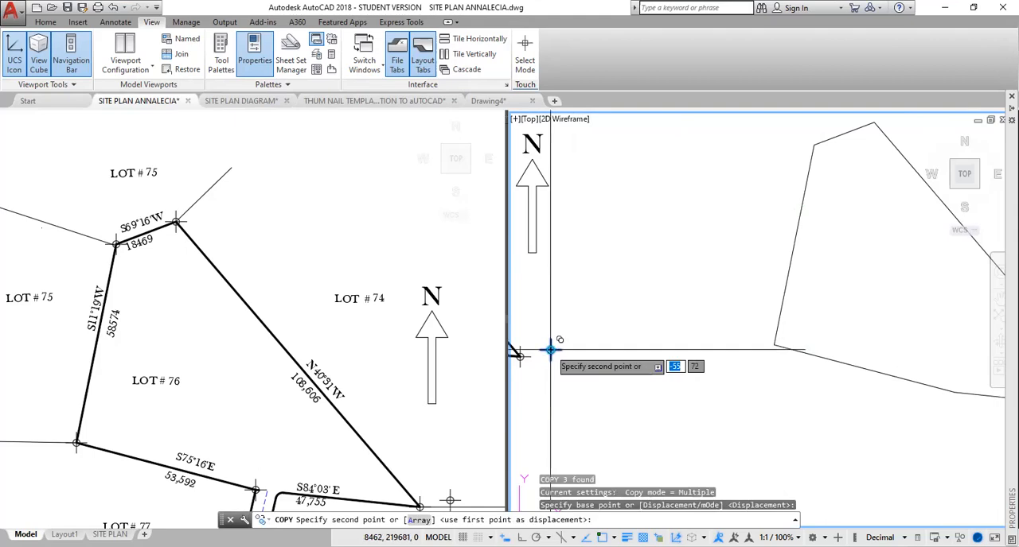
click(775, 345)
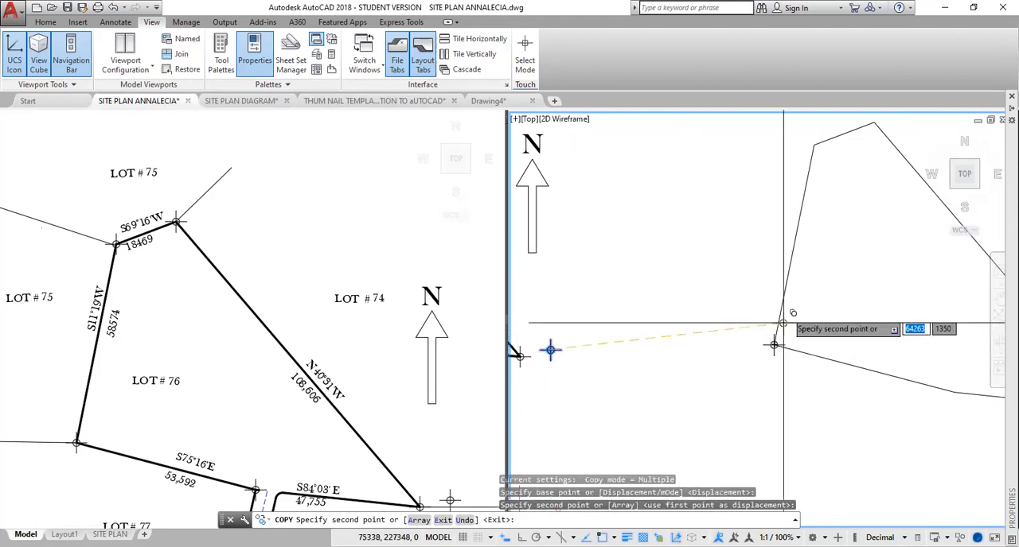
click(814, 145)
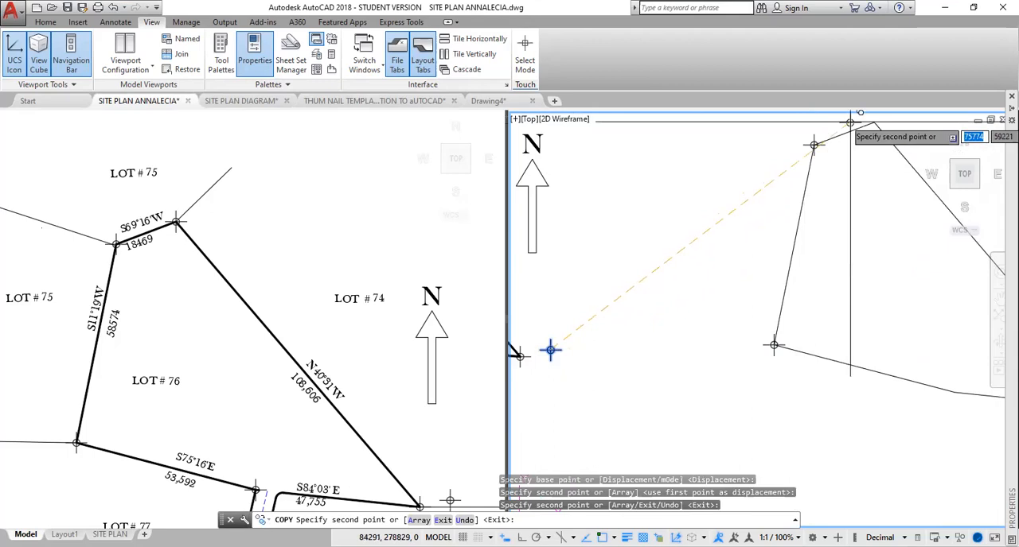
click(874, 123)
Place survey point symbol copies on the southeast corner and the bend in the southern boundary, and end the Copy command.
middle_drag(873, 283, 512, 306)
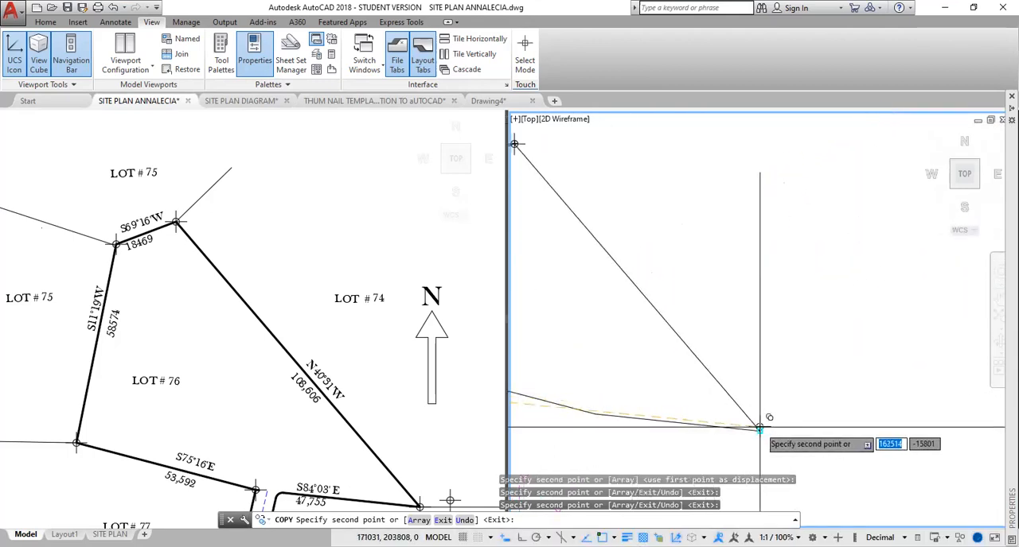
click(759, 431)
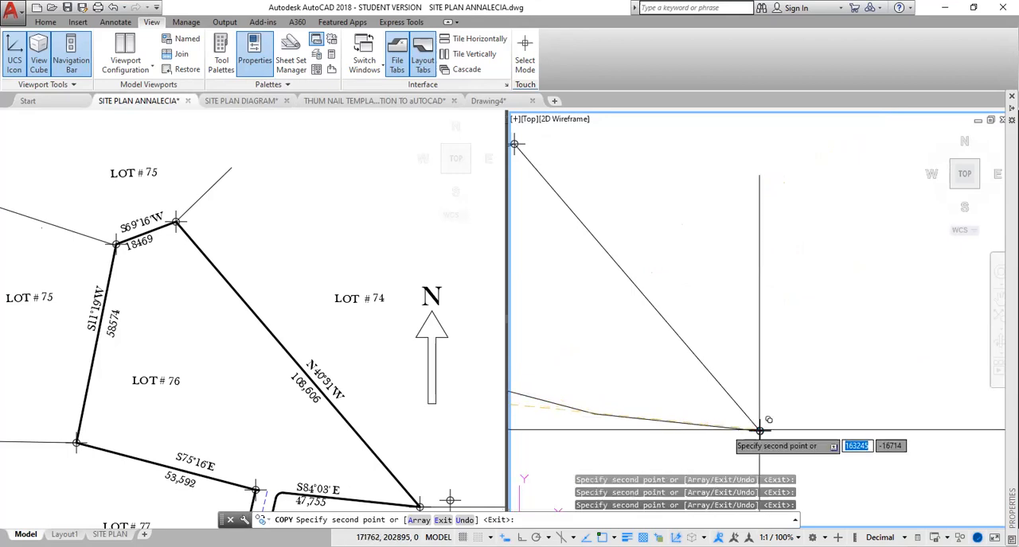
click(594, 414)
middle_drag(612, 341, 821, 252)
scroll(787, 273, down, 2)
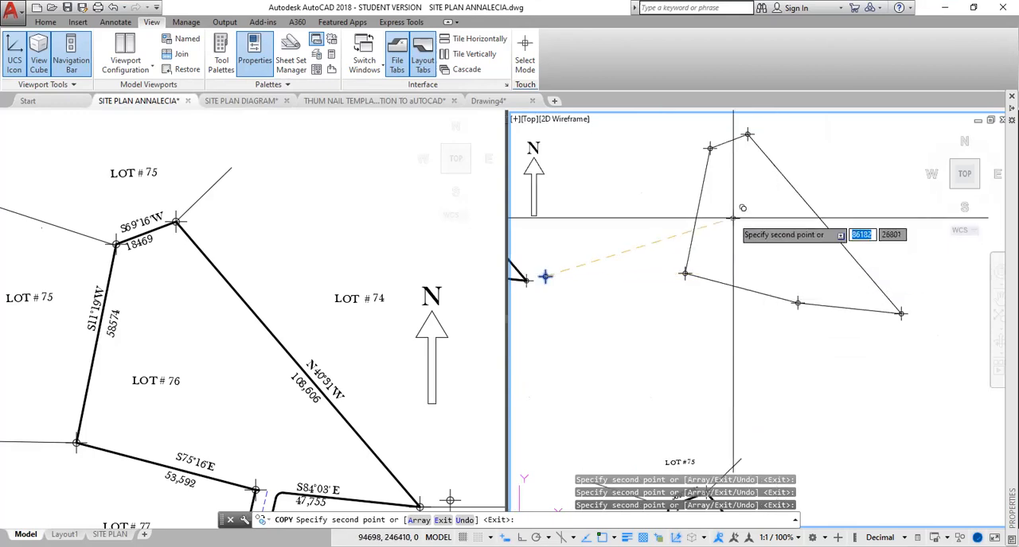
scroll(728, 226, down, 2)
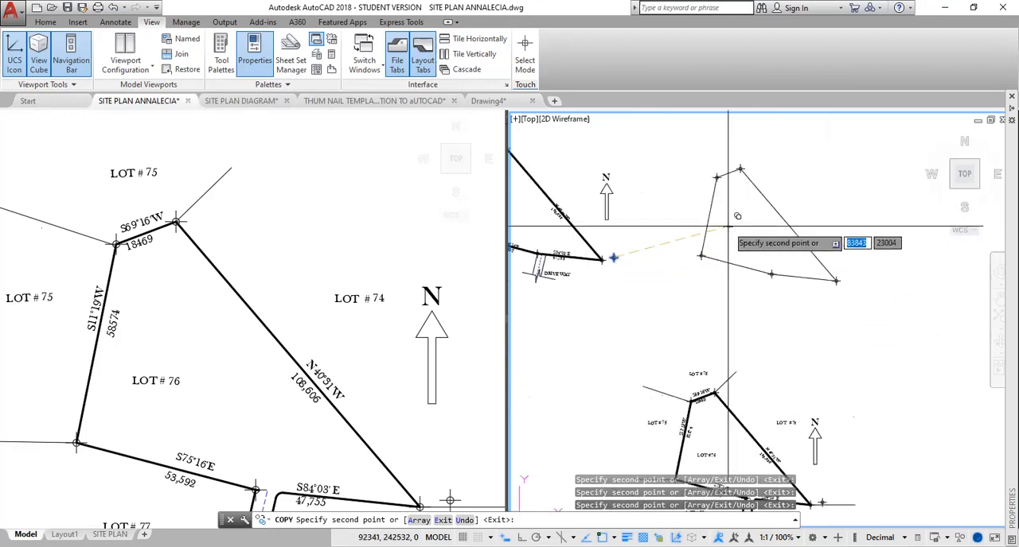
middle_drag(727, 227, 791, 239)
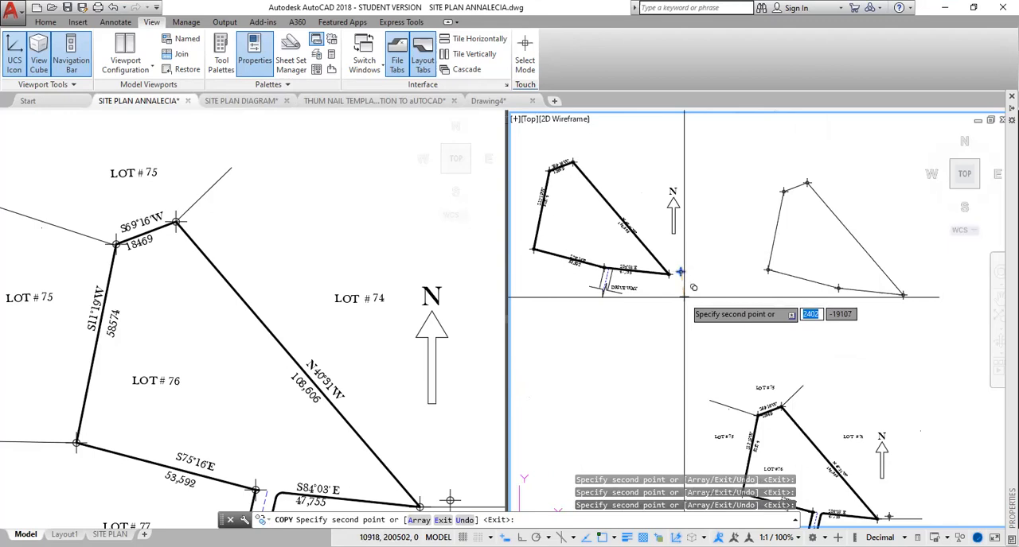
key(Escape)
Write the bearing N40°30'W as single-line text, height 700 with the default rotation, beside the boundary's long northeast line.
scroll(717, 286, up, 4)
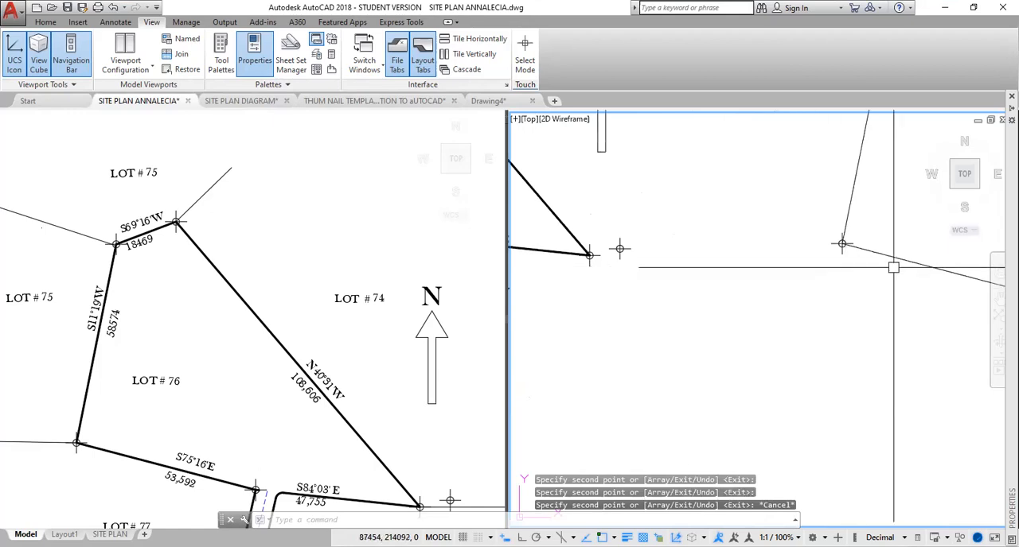
middle_drag(893, 269, 651, 331)
scroll(661, 325, down, 2)
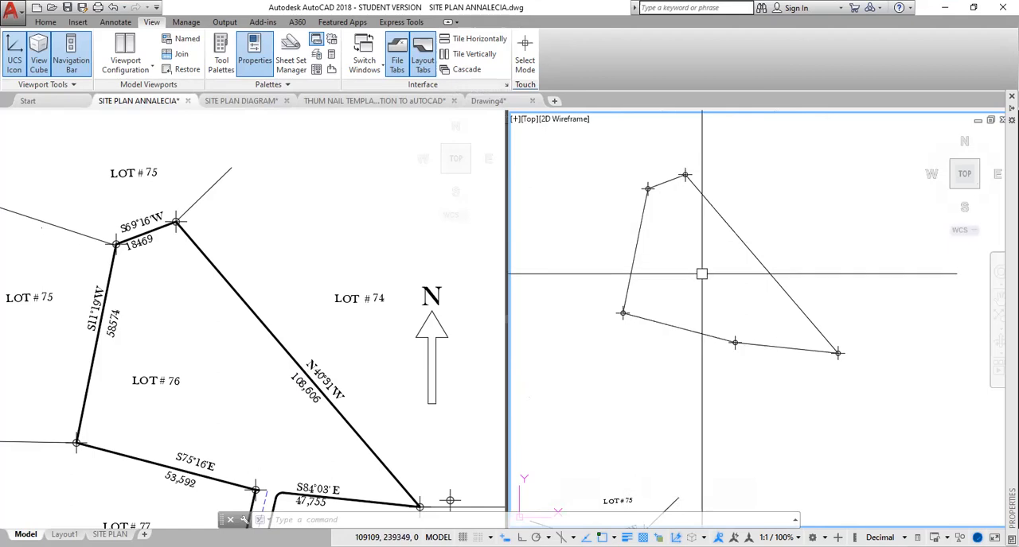
text(TEXT)
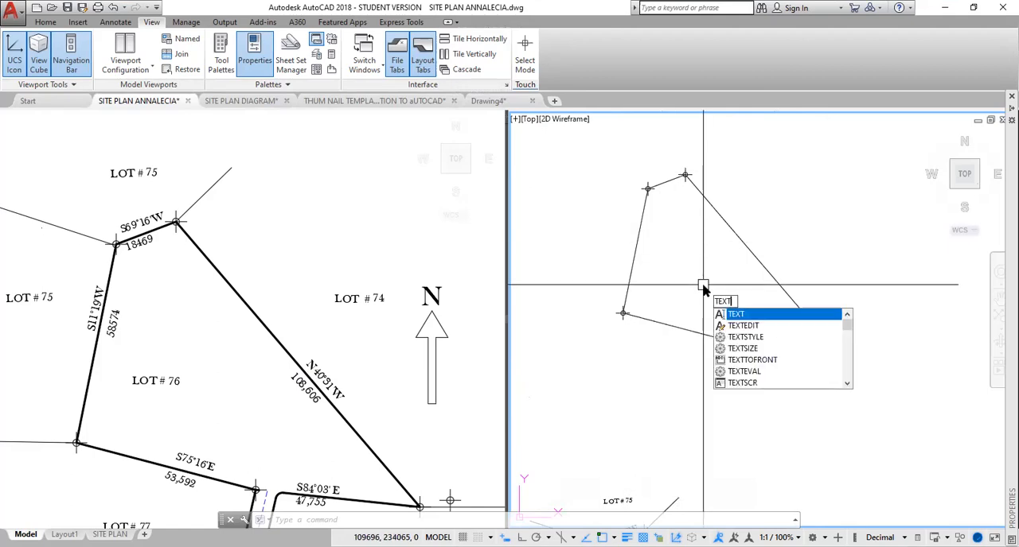
key(Return)
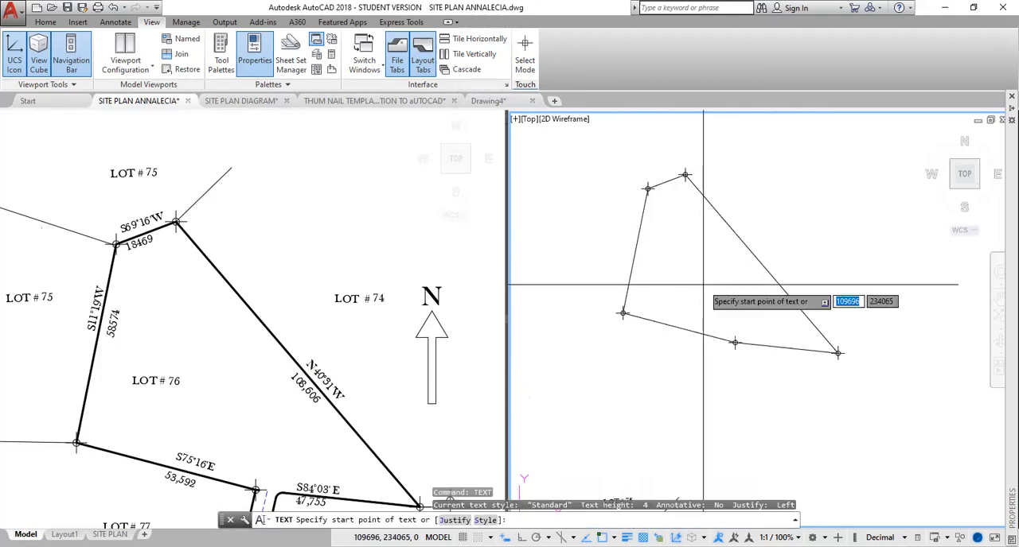
click(771, 246)
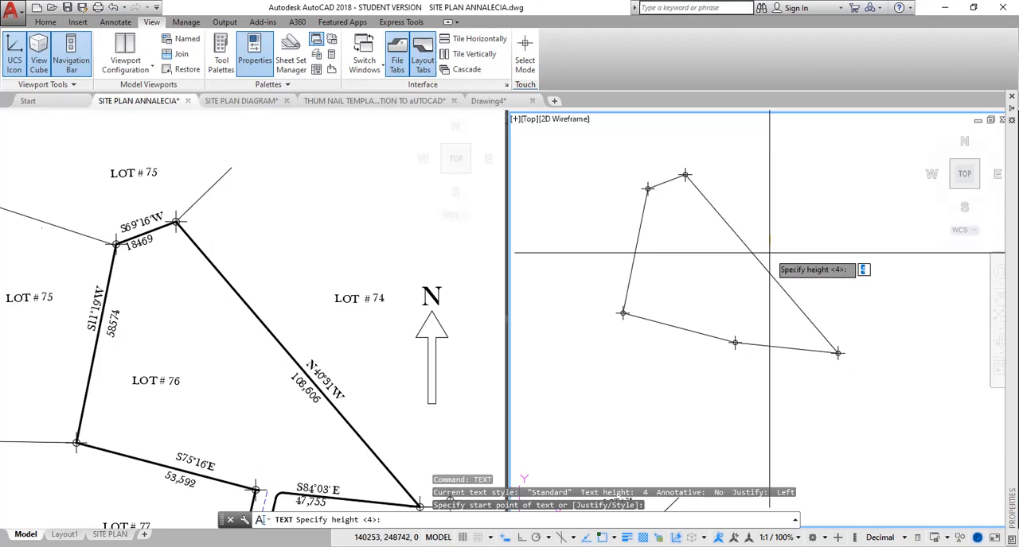
text(700)
key(Return)
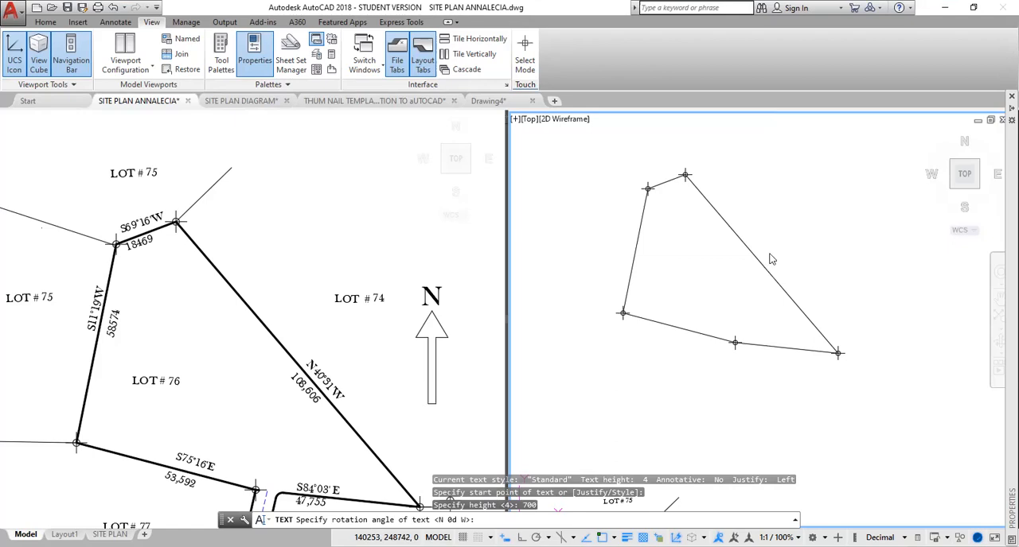
key(Return)
text(N)
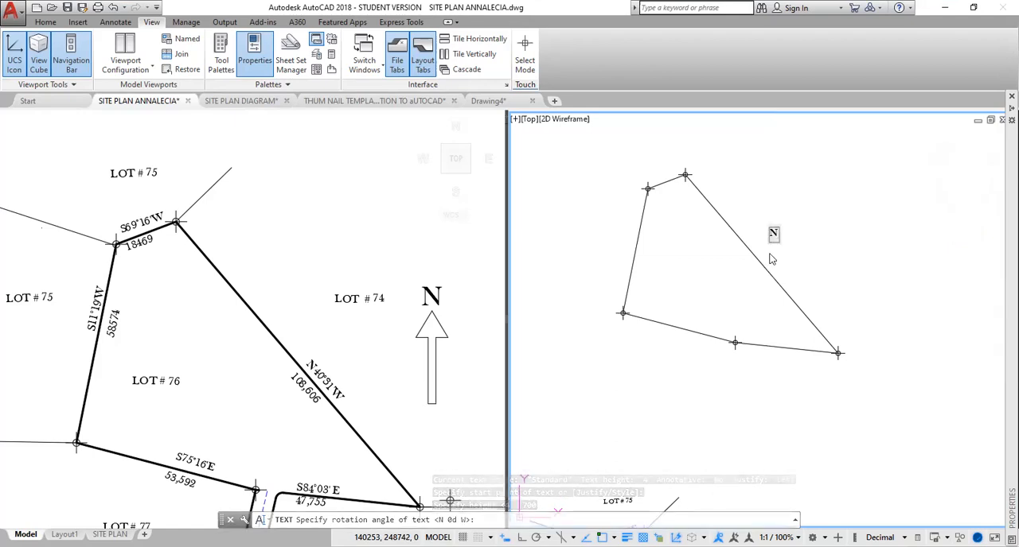
text(40)
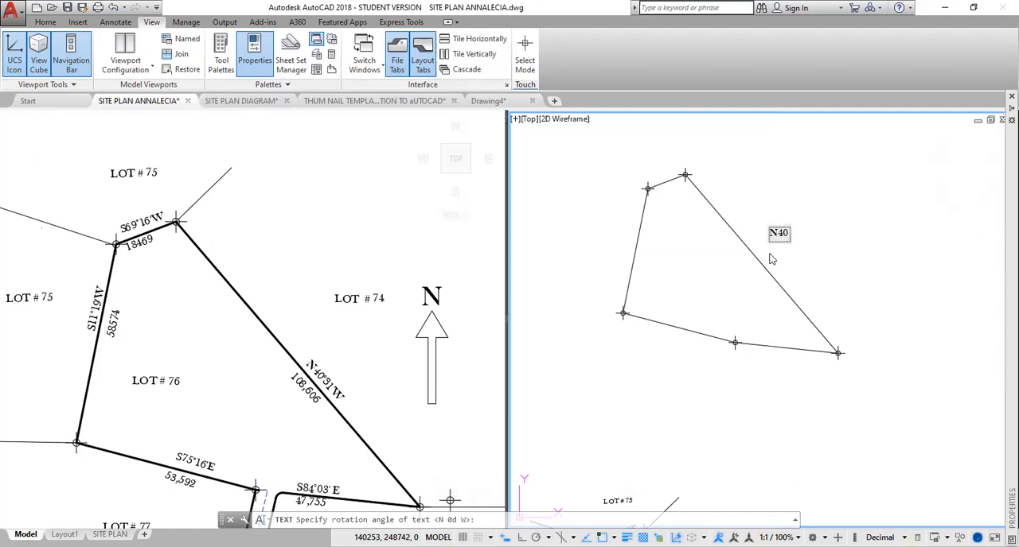
text(%%)
text(d)
text(30)
text('W)
click(858, 238)
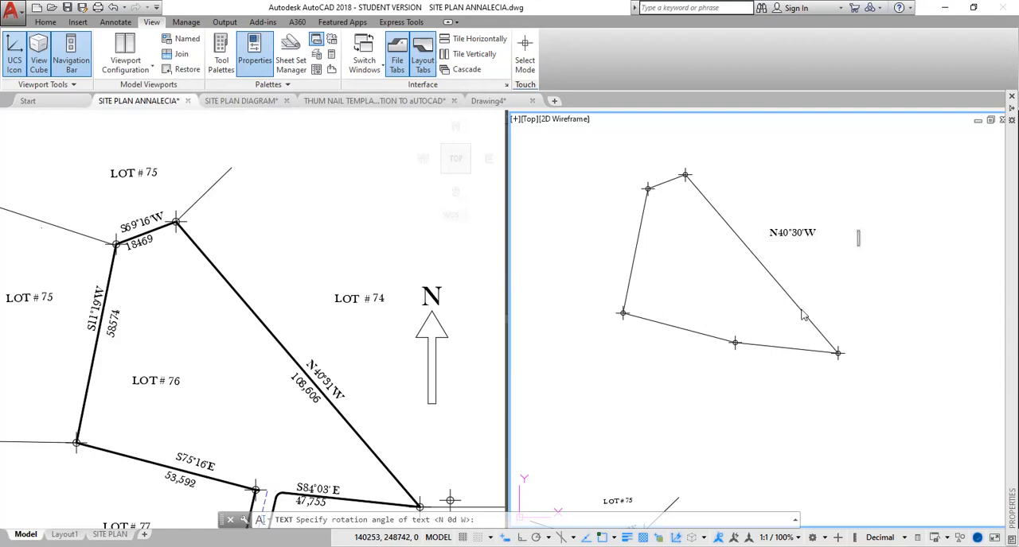
Add the distance text 106,606 below the bearing label and end the Text command.
click(771, 248)
text(06,606)
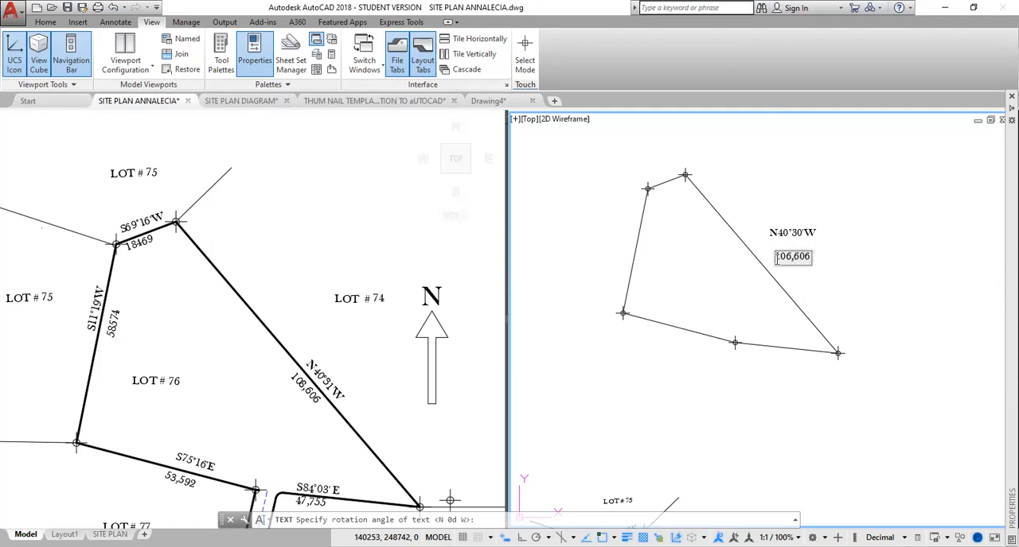
click(842, 252)
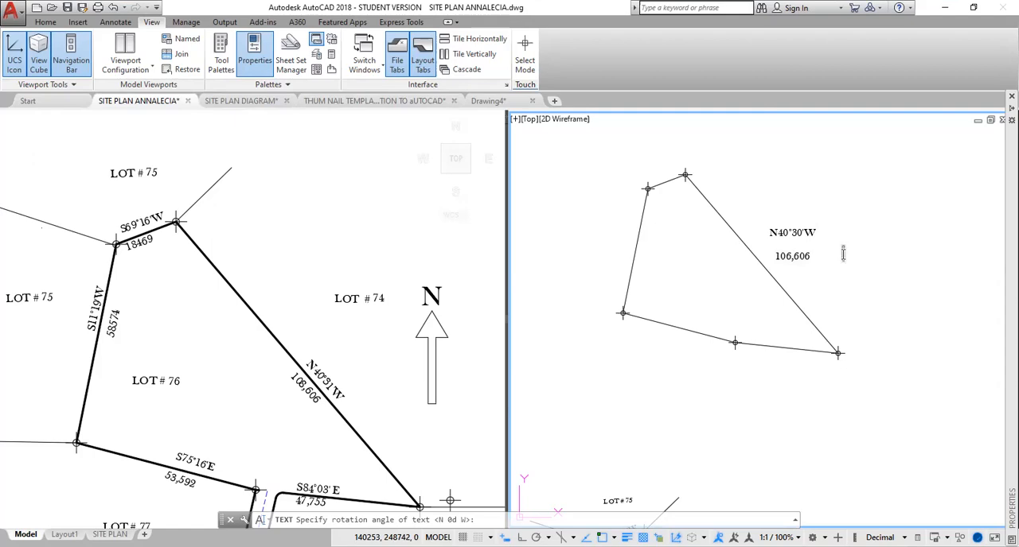
key(Escape)
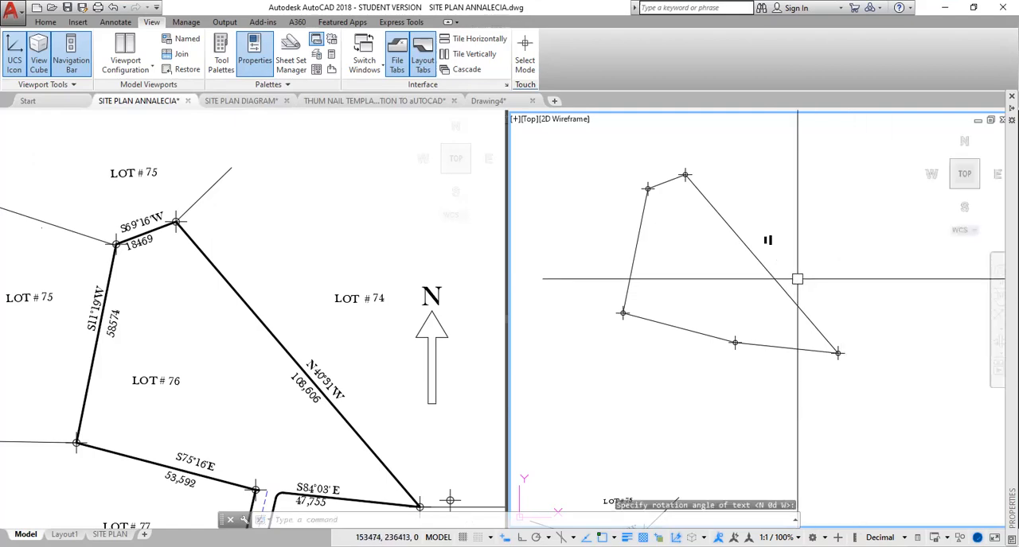
Try to scale the new bearing and distance labels together by a factor of 50.
scroll(766, 238, up, 4)
scroll(766, 238, down, 4)
click(760, 223)
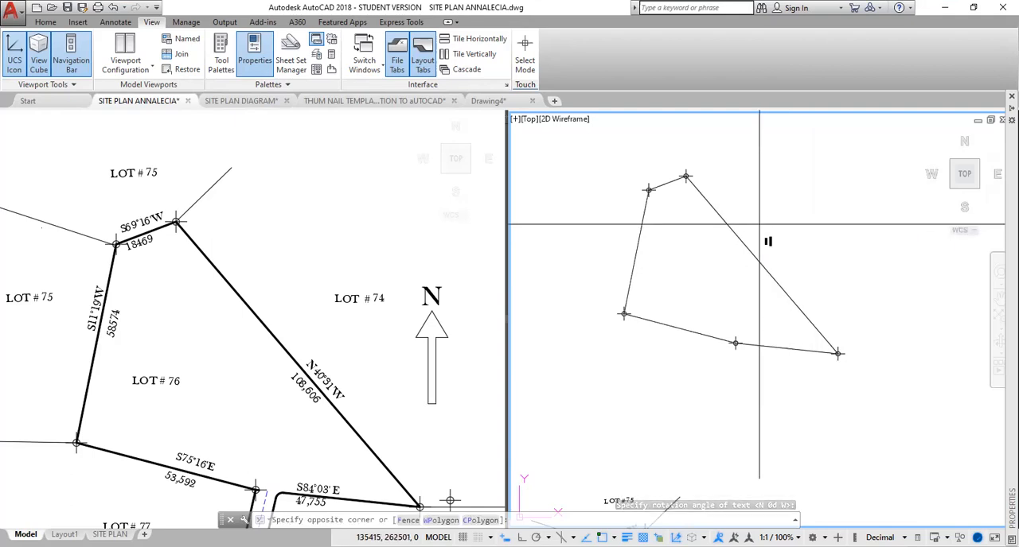
click(782, 253)
text(sc)
key(Return)
click(774, 259)
text(50)
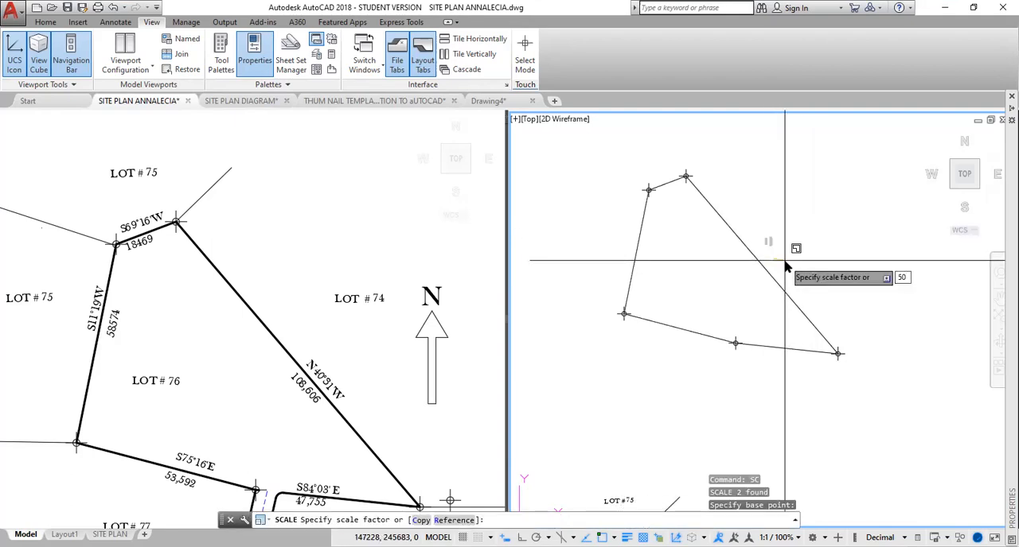
key(Return)
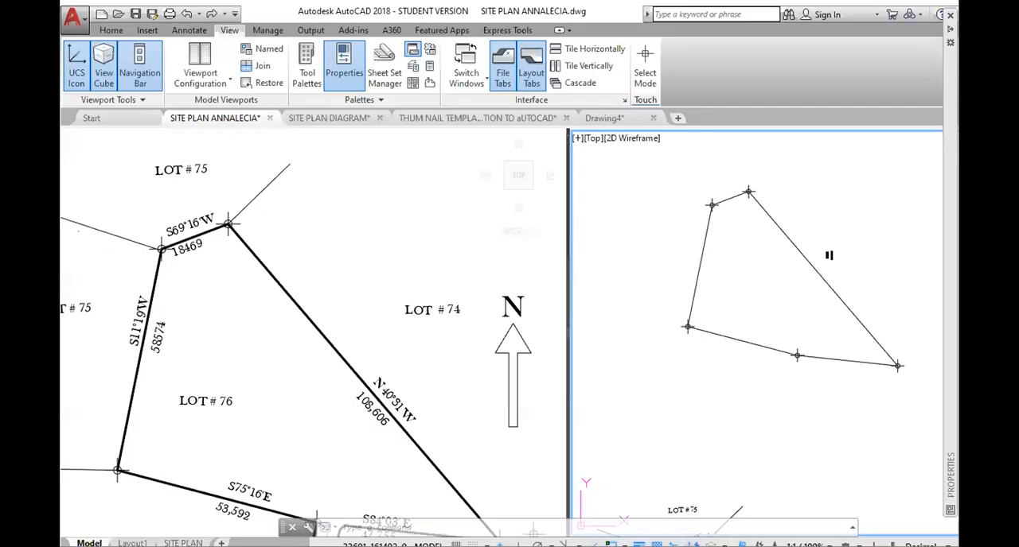
Scale the small bearing and distance labels beside the northeast line by a factor of 10.
click(813, 218)
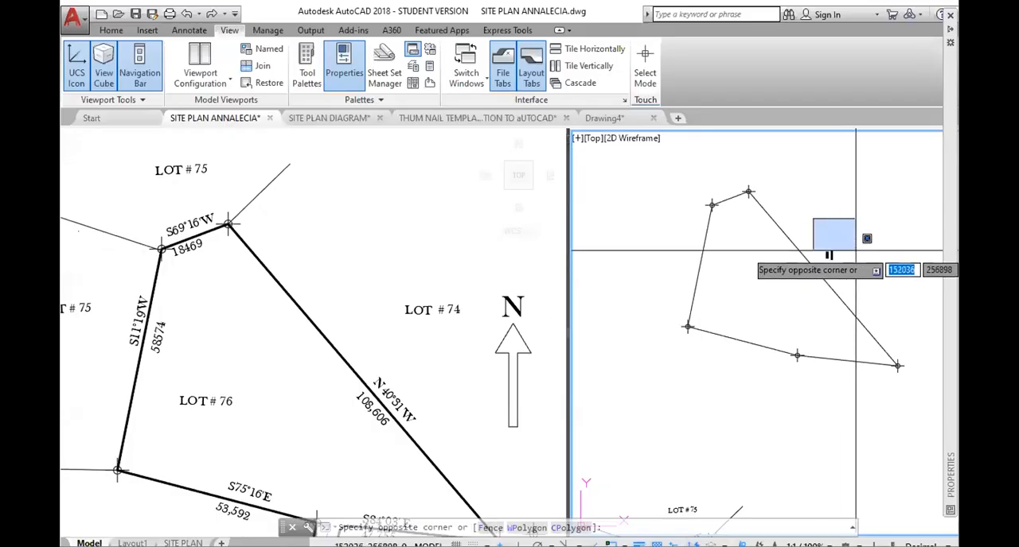
click(864, 276)
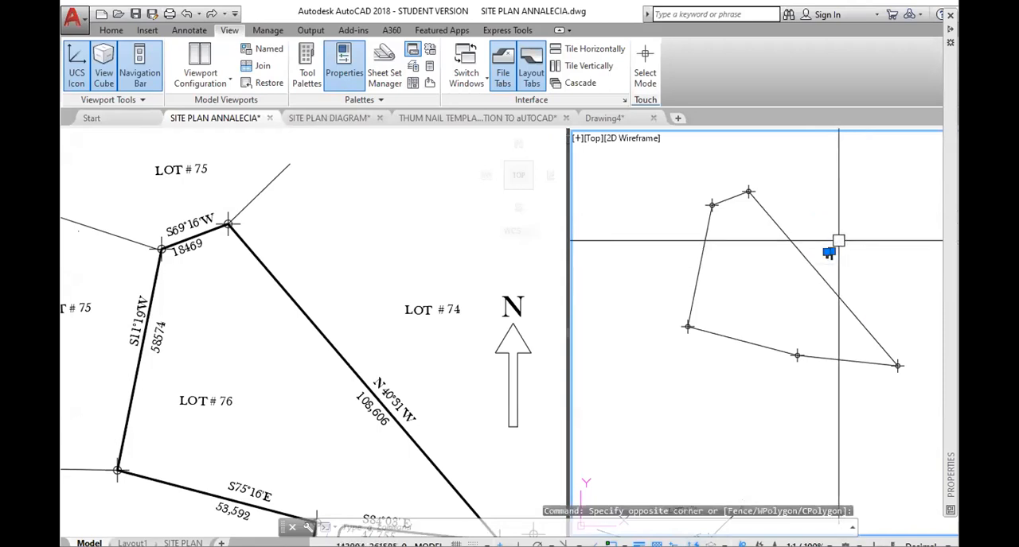
text(sc)
key(Return)
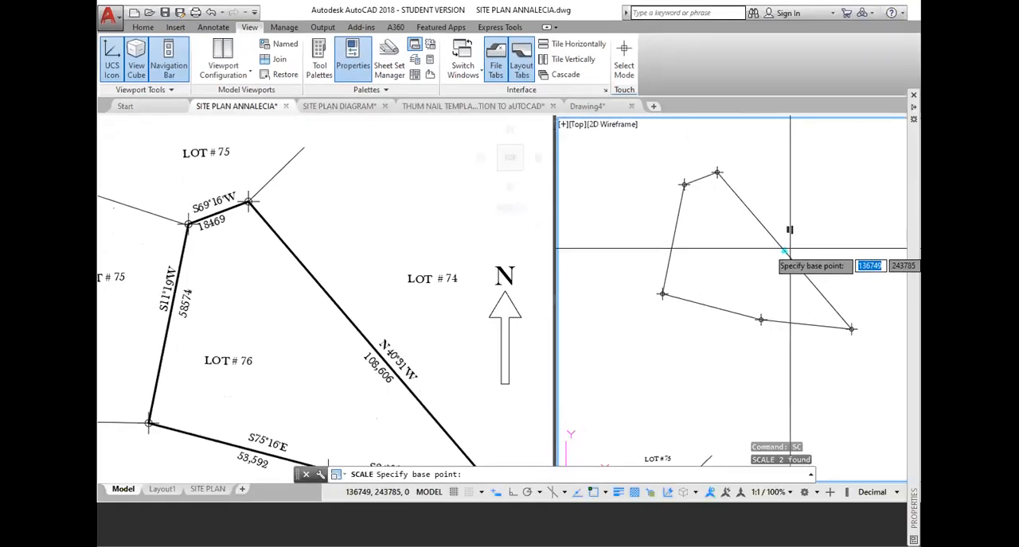
scroll(786, 235, up, 2)
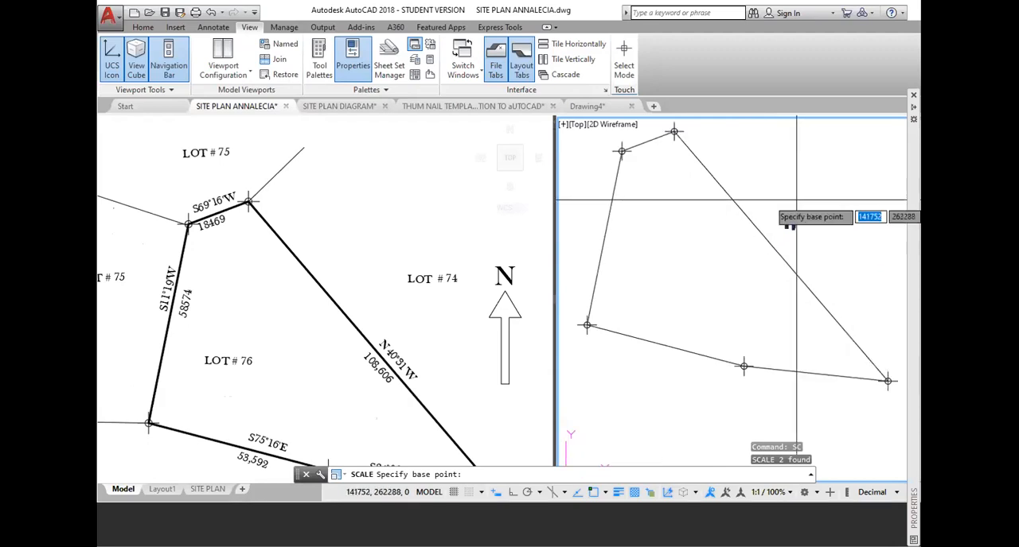
click(785, 240)
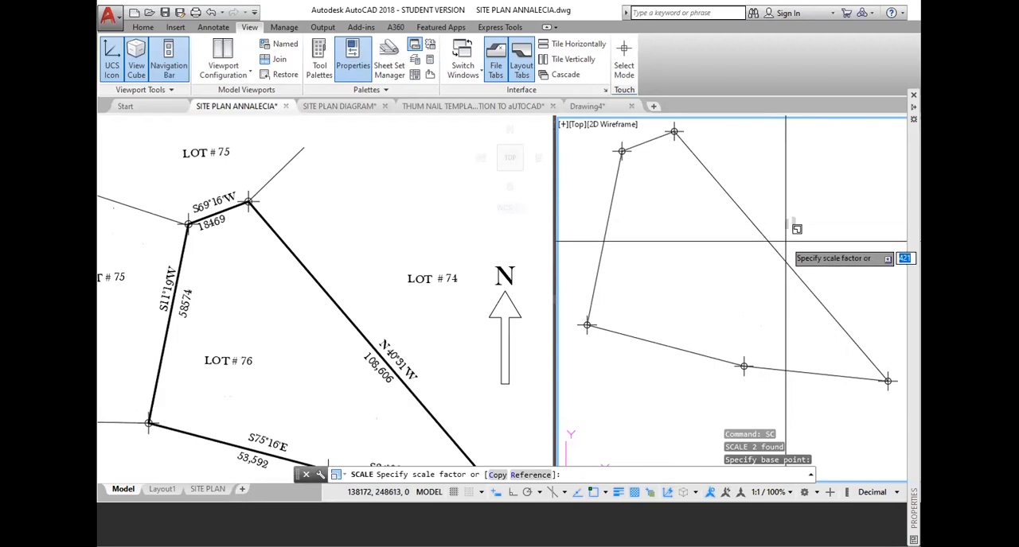
text(10)
key(Return)
scroll(855, 174, down, 3)
middle_drag(855, 174, 776, 246)
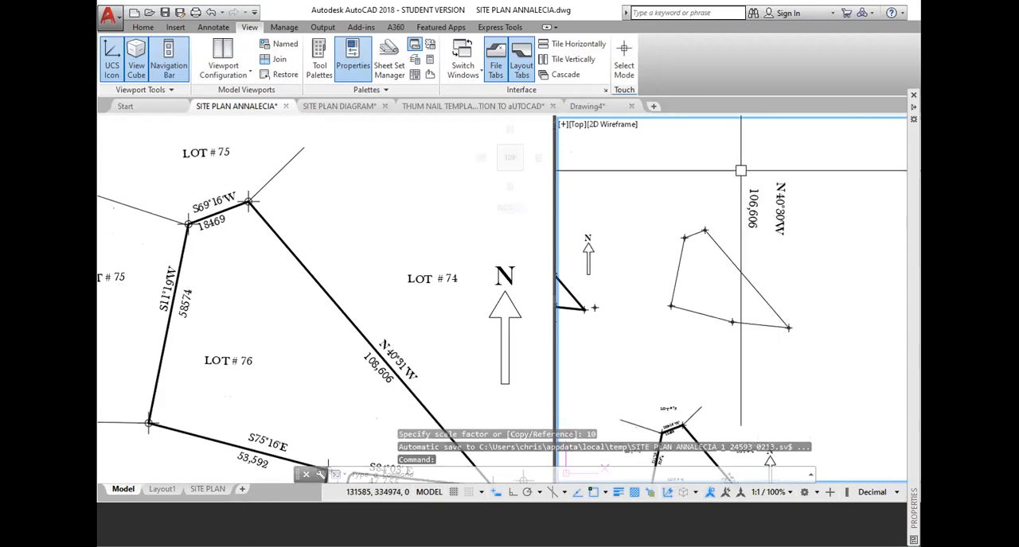
Rotate the bearing and distance labels together to about S 42d E, roughly parallel to the boundary's long northeast line.
click(740, 170)
click(821, 262)
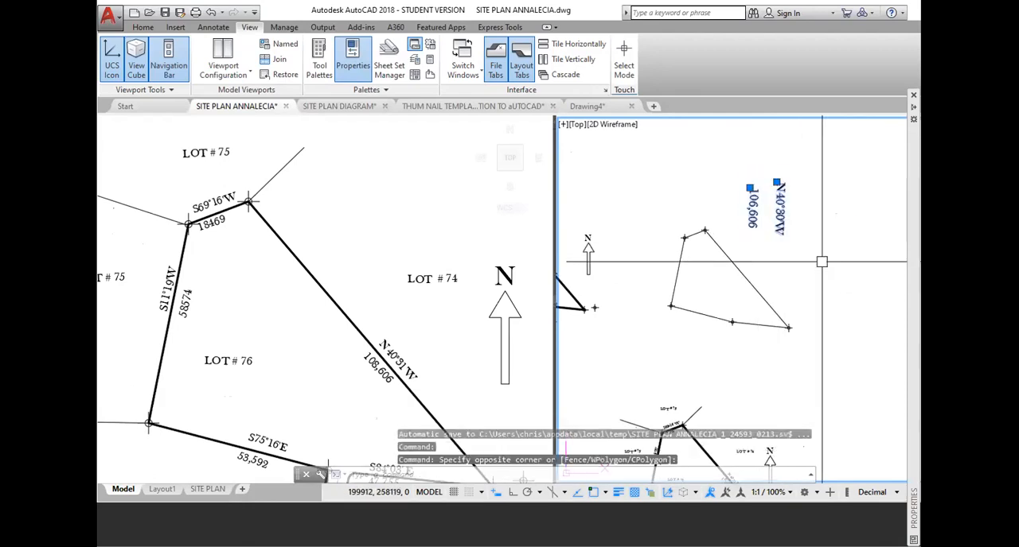
text(RO)
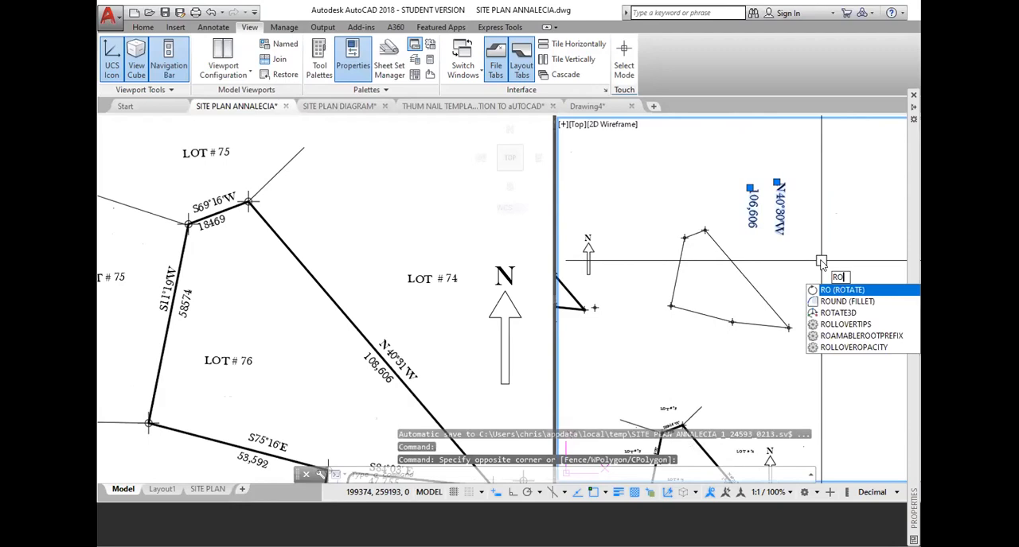
key(Return)
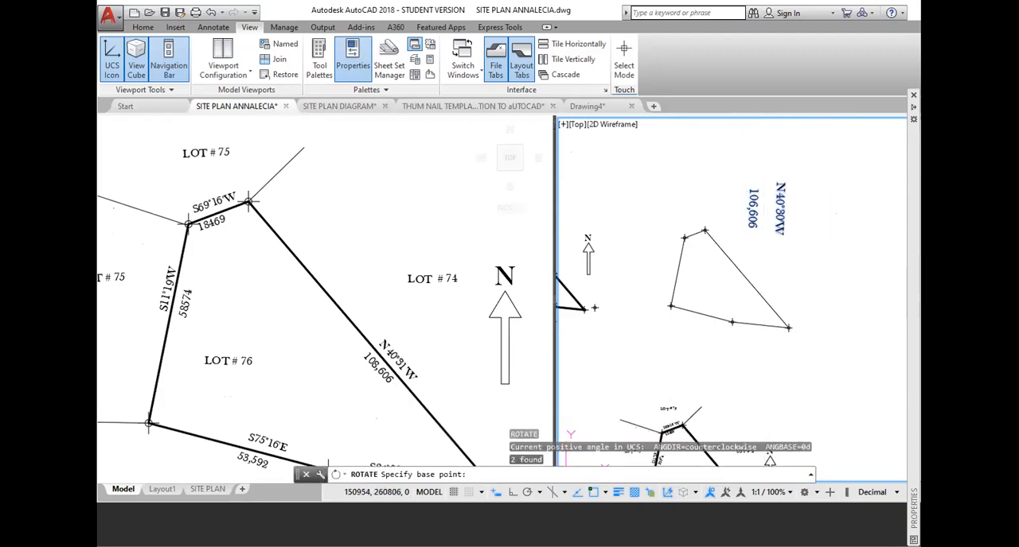
click(769, 255)
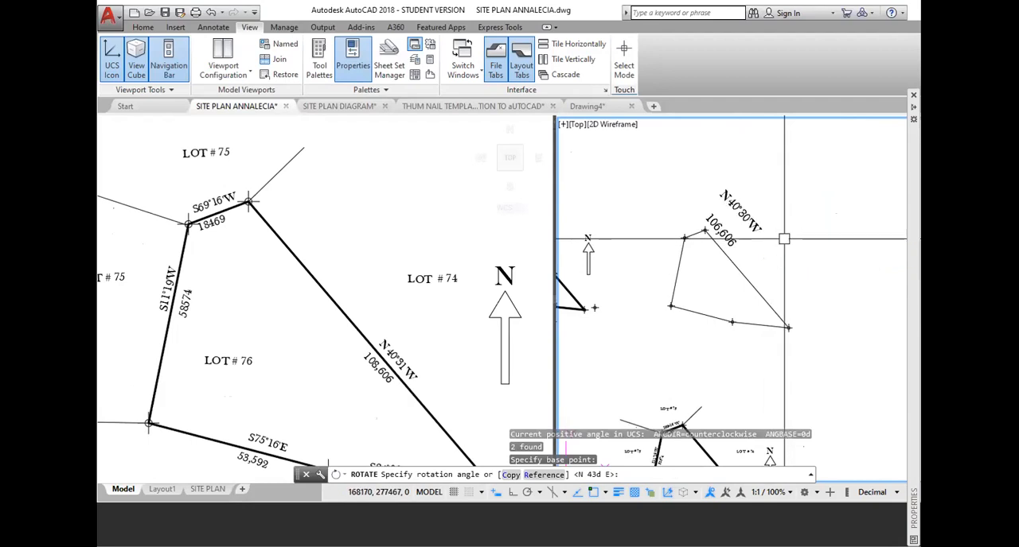
scroll(737, 250, up, 4)
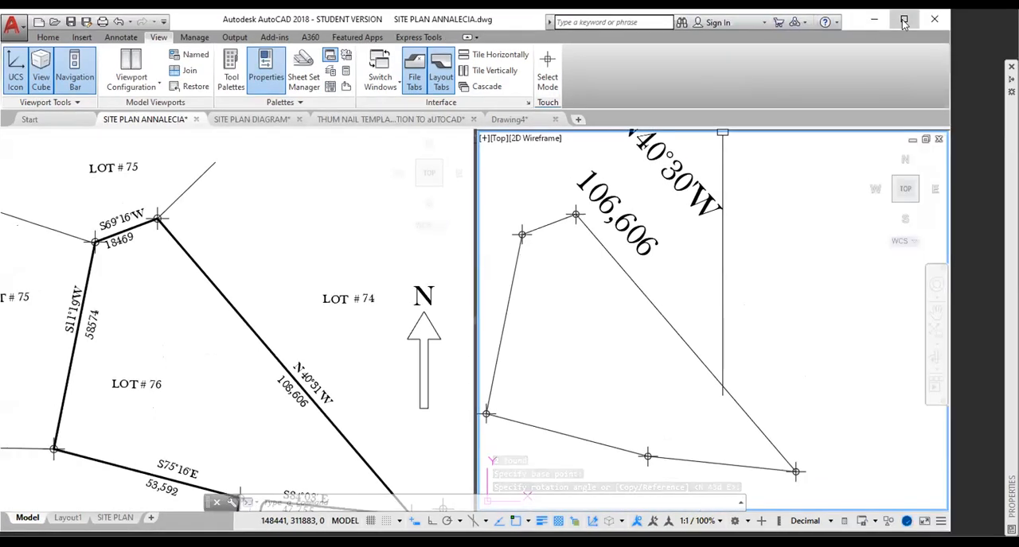
Move the bearing label just outside the middle of the northeast line and the distance label just inside it.
click(902, 21)
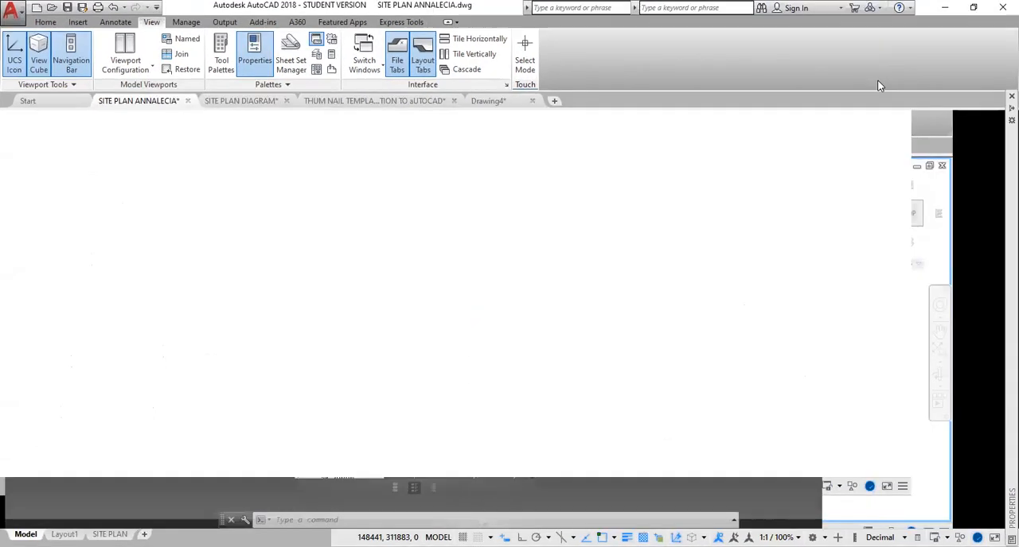
middle_drag(771, 249, 781, 268)
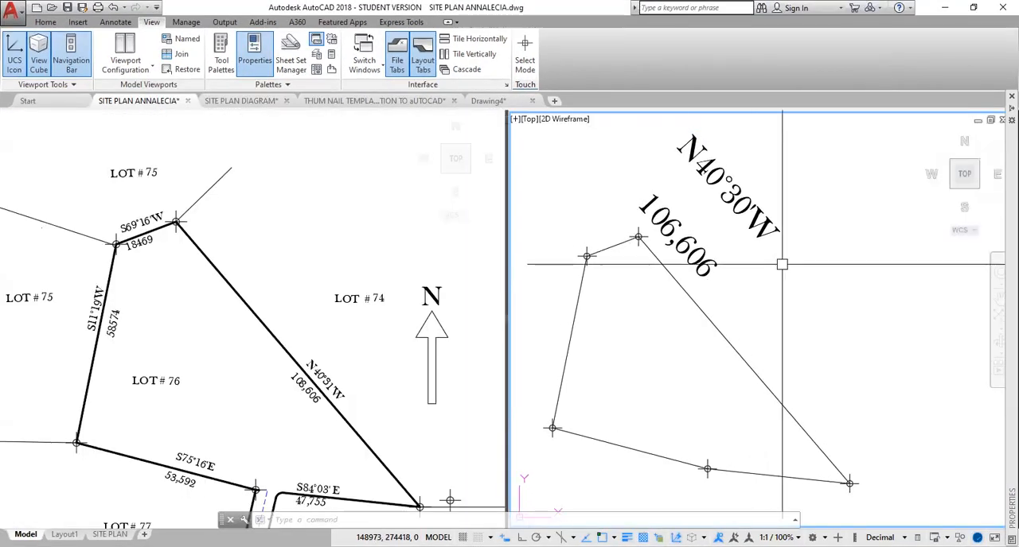
click(689, 146)
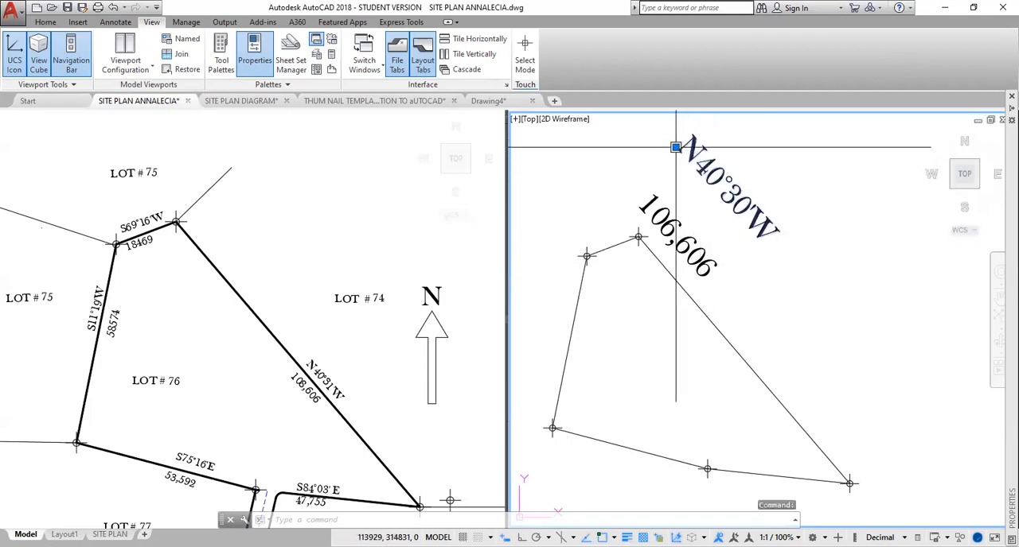
click(676, 147)
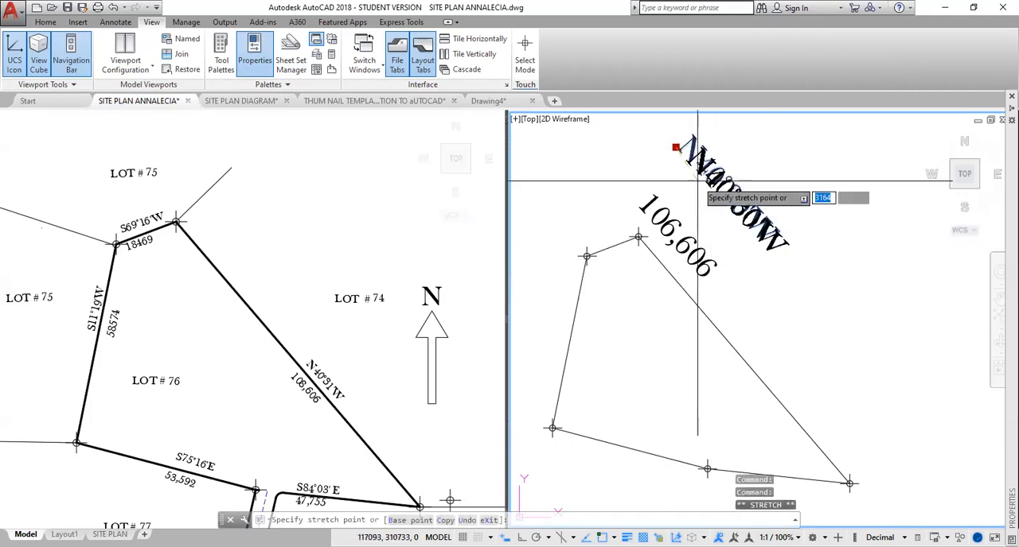
click(727, 300)
click(663, 222)
click(637, 202)
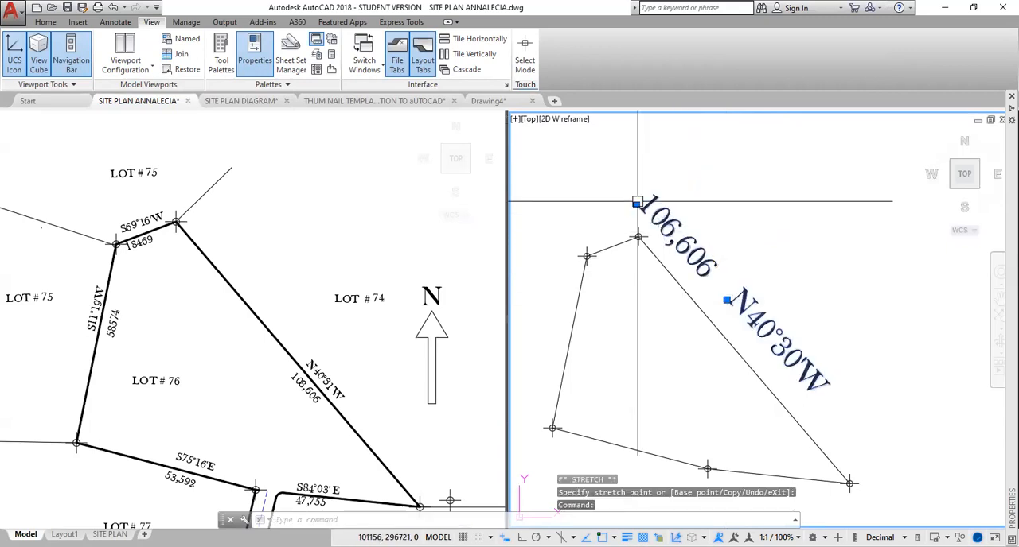
click(637, 202)
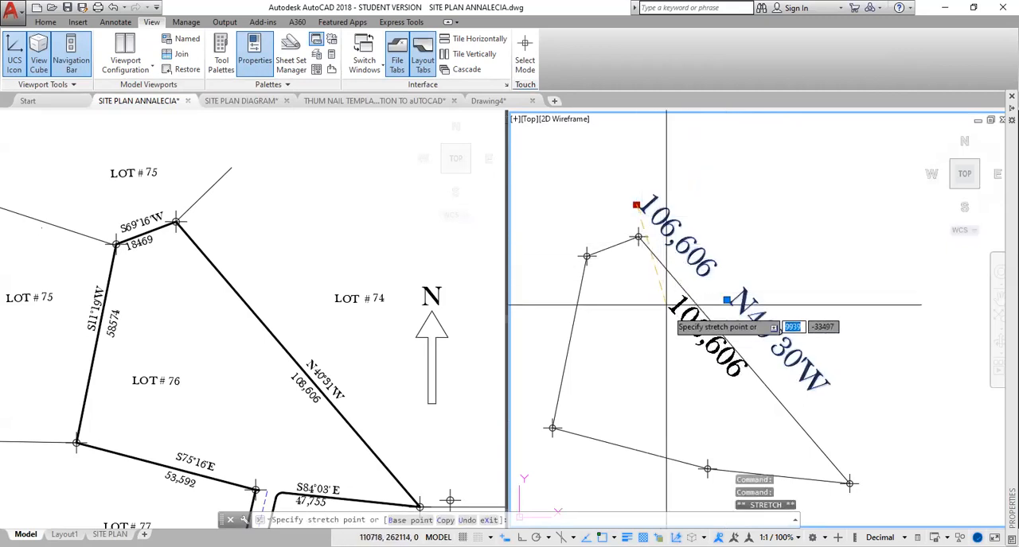
click(690, 340)
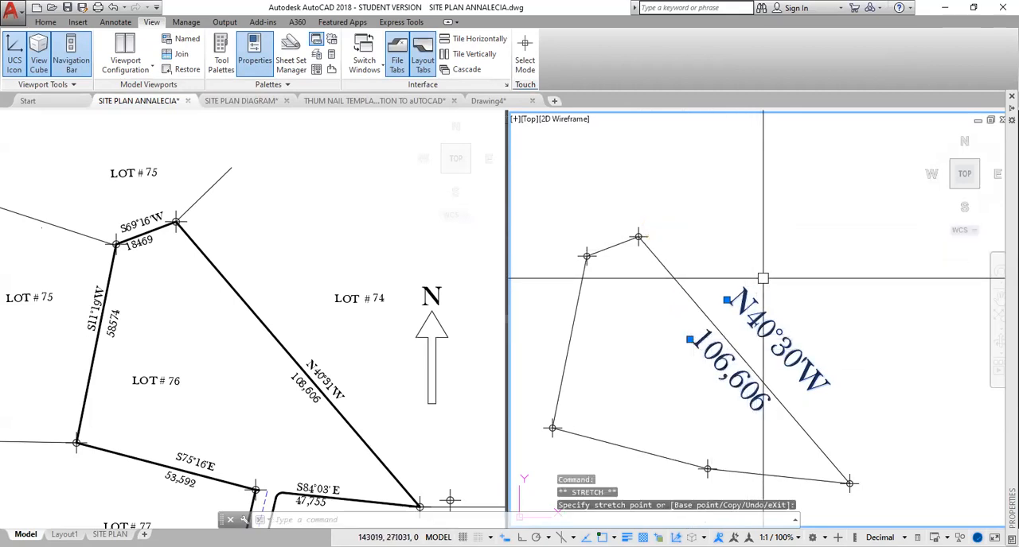
right_click(763, 247)
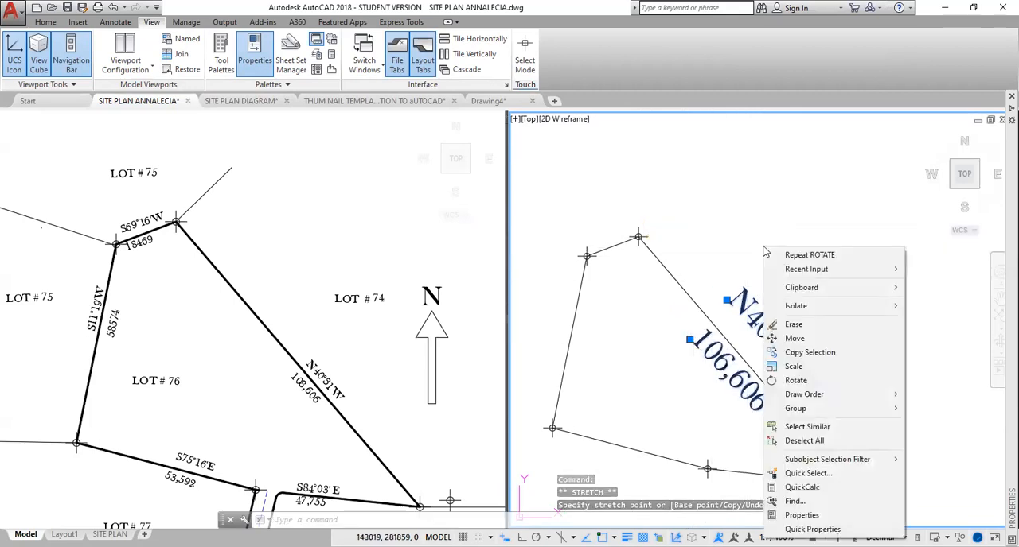
click(801, 515)
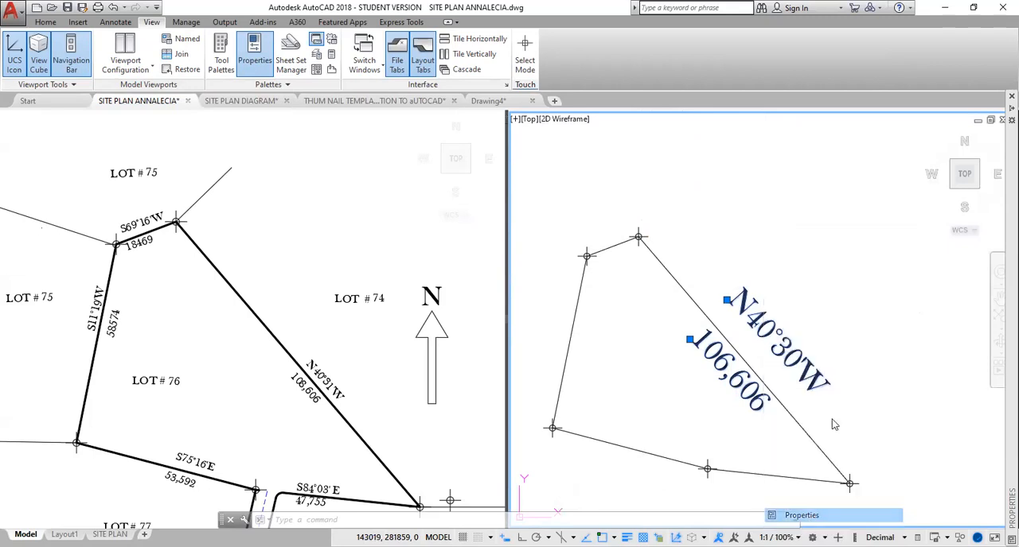
click(1010, 97)
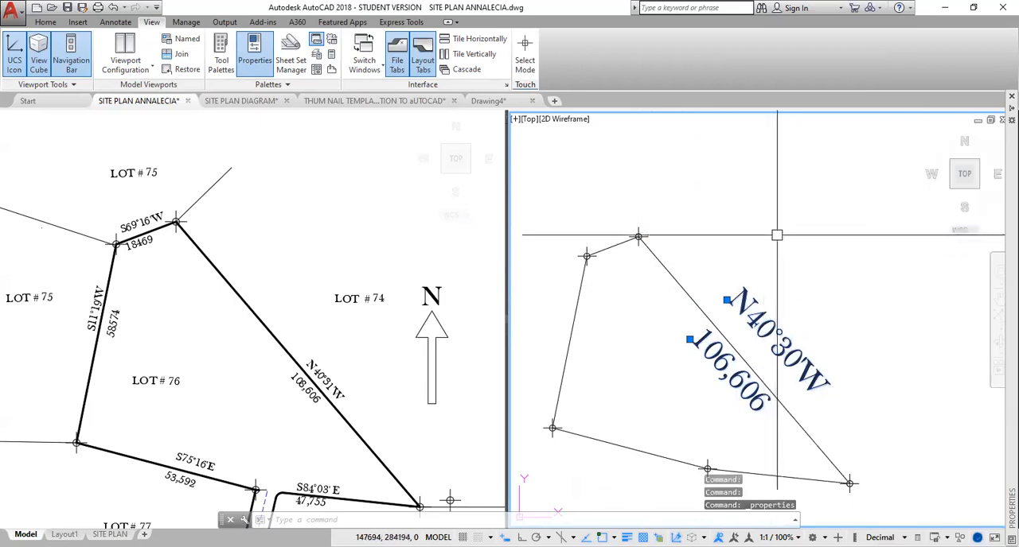
key(Escape)
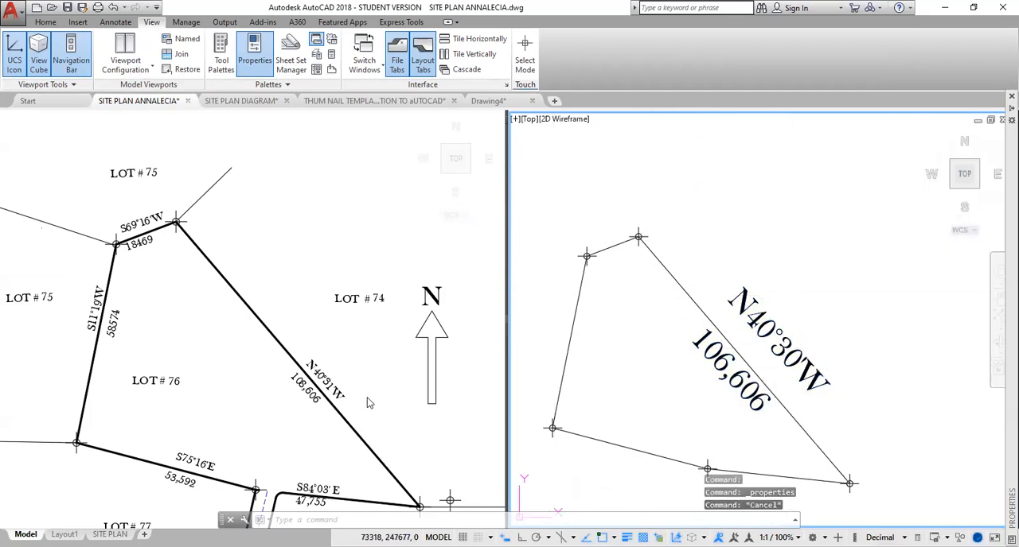
text(M)
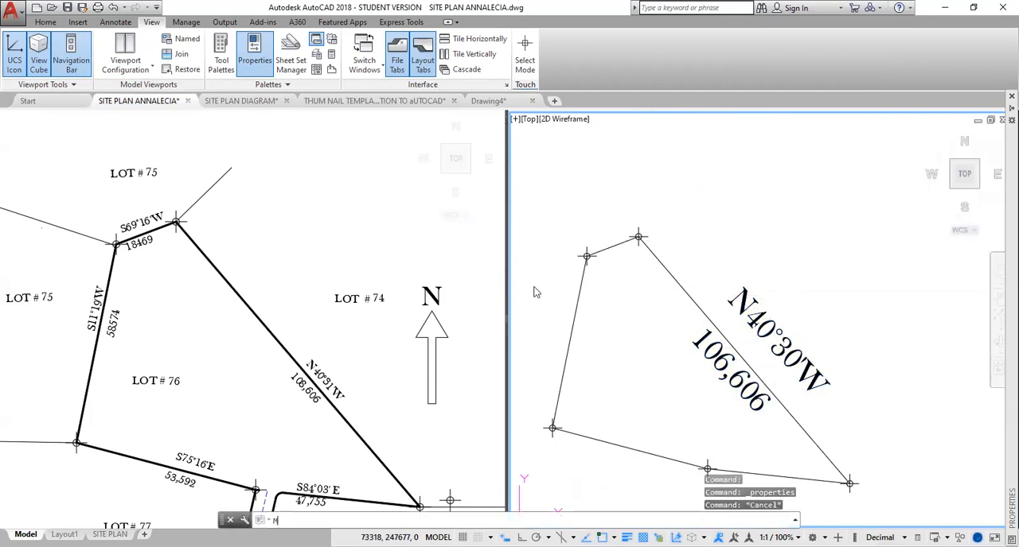
text(A)
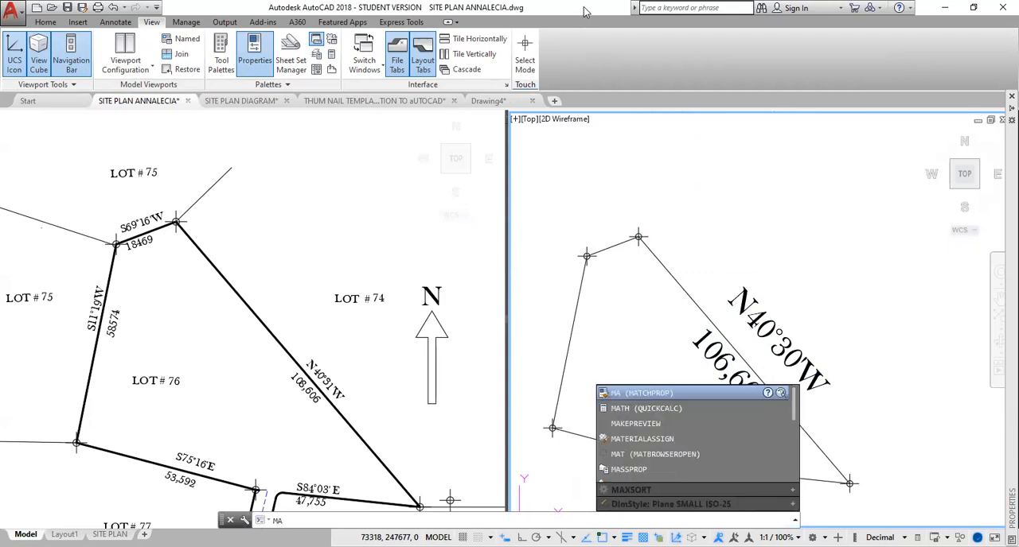
key(Return)
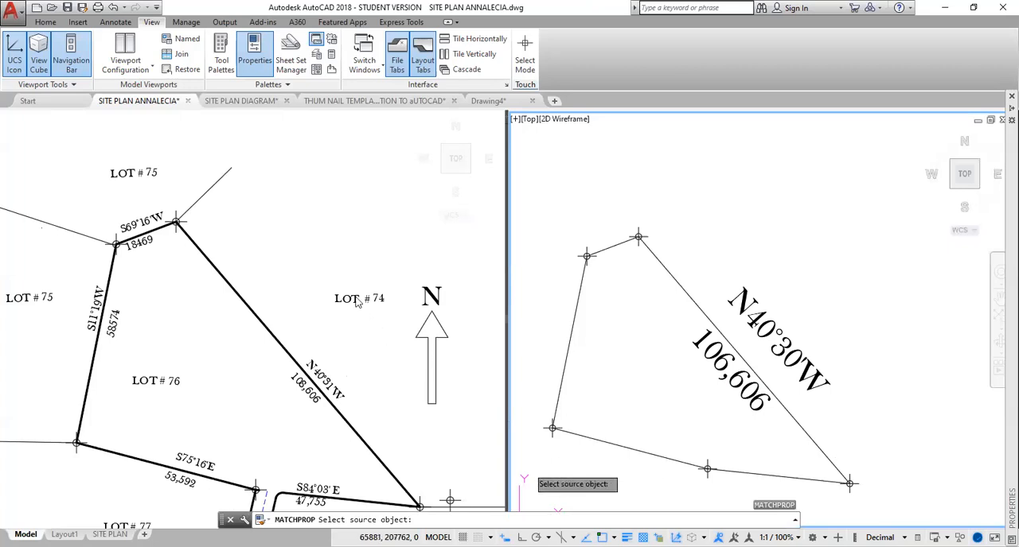
key(Escape)
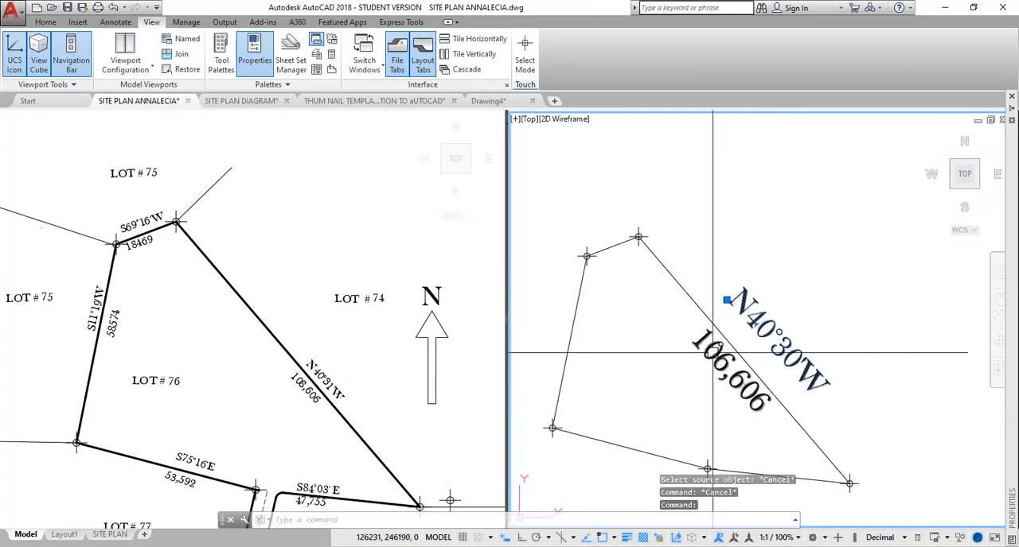
Set the text height of both the bearing and distance labels on the northeast line to 3000.
click(720, 352)
right_click(783, 239)
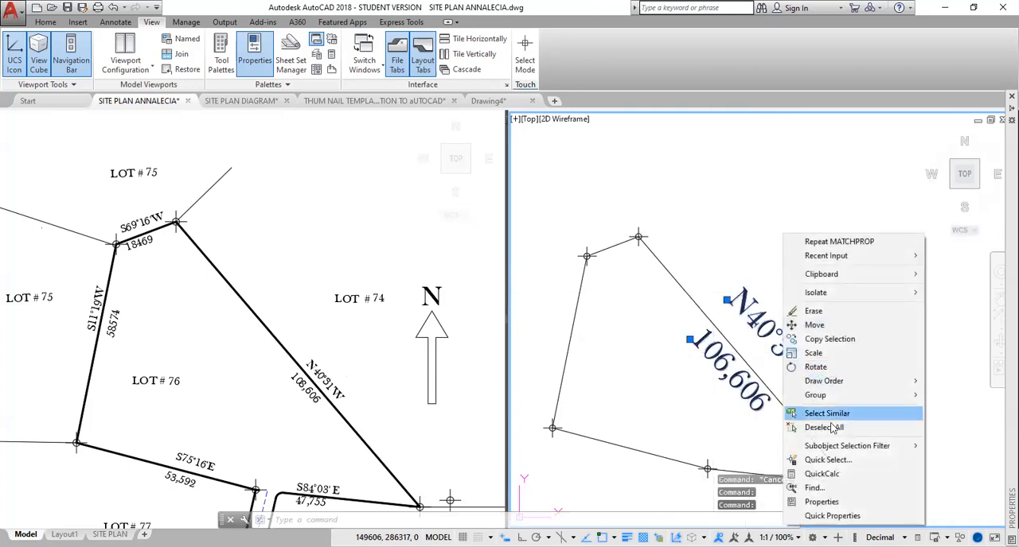
click(819, 502)
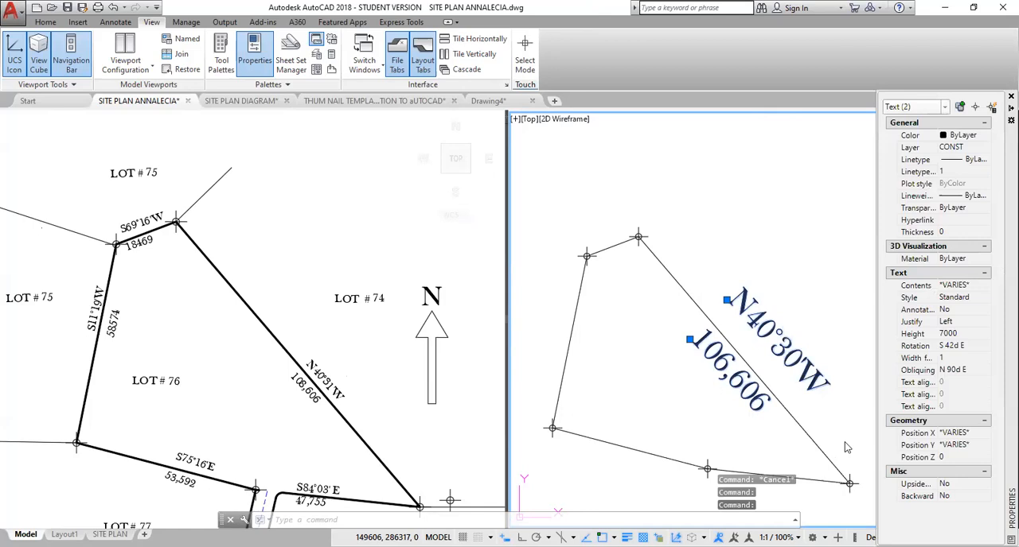
click(949, 334)
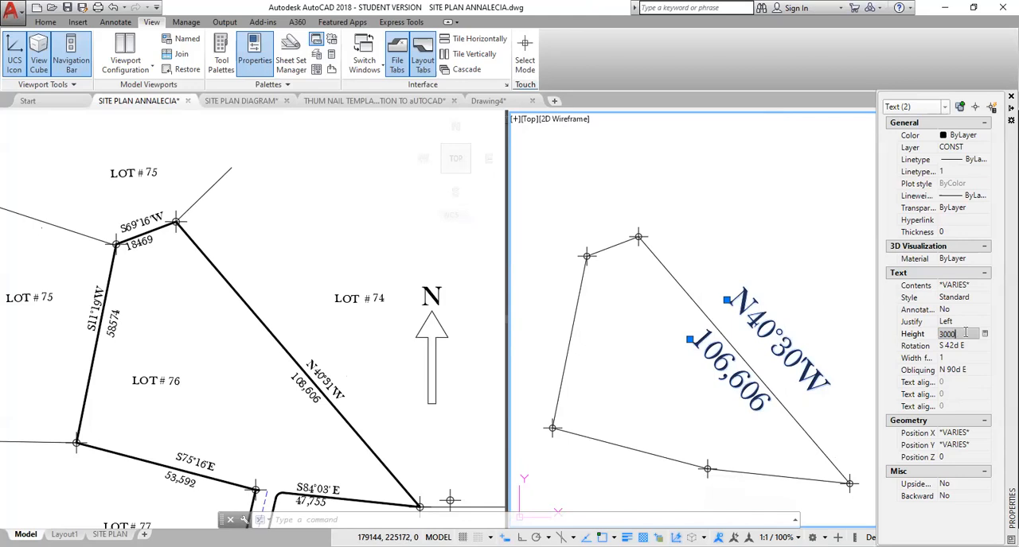
key(Return)
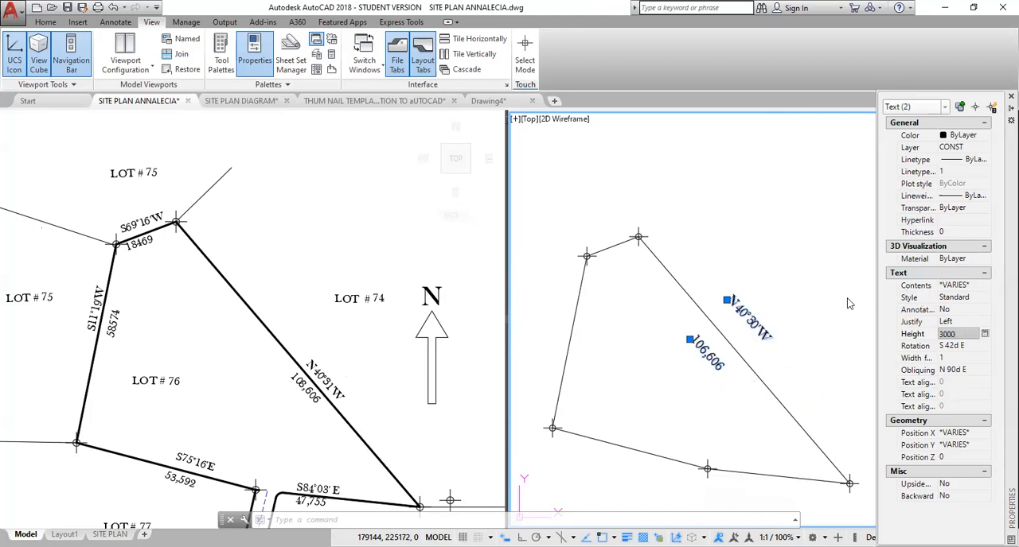
key(ctrl+1)
key(Escape)
Shift the resized bearing and distance labels closer to the northeast line, one on each side of it.
click(734, 306)
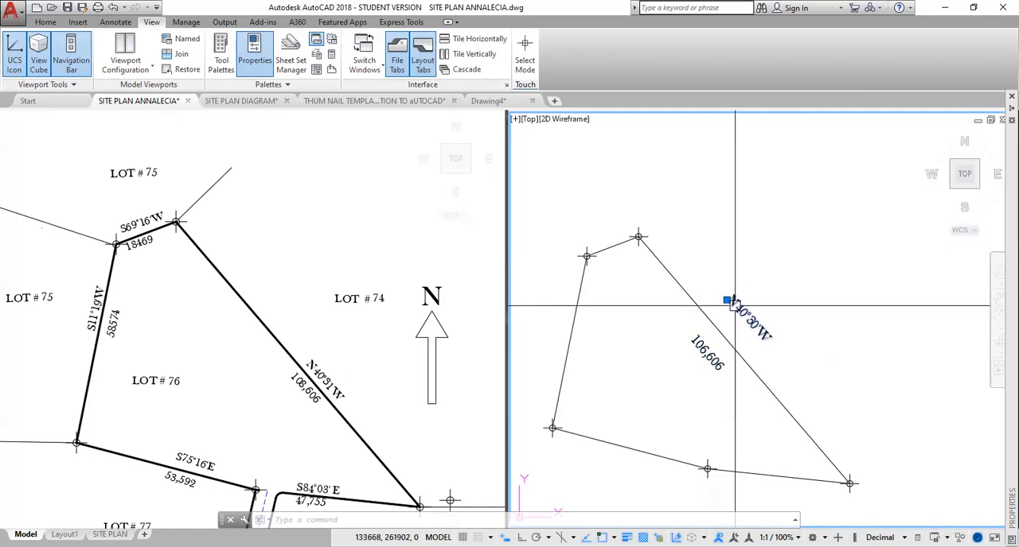
click(727, 301)
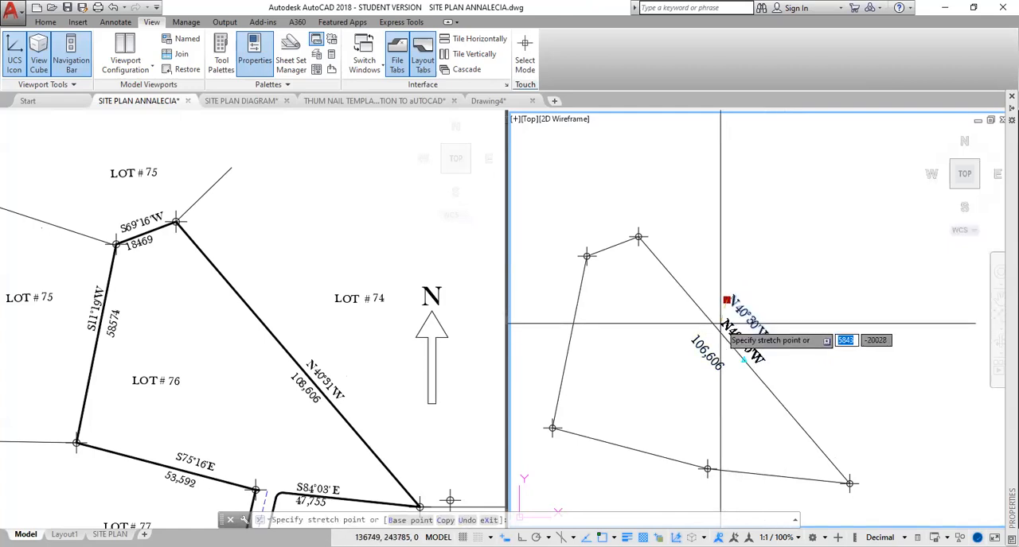
click(744, 361)
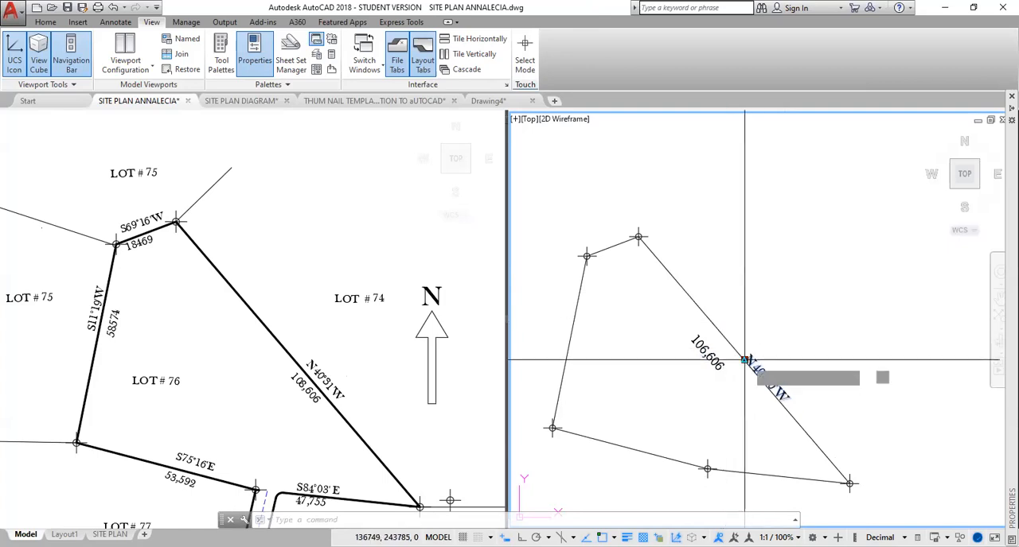
click(744, 360)
click(723, 315)
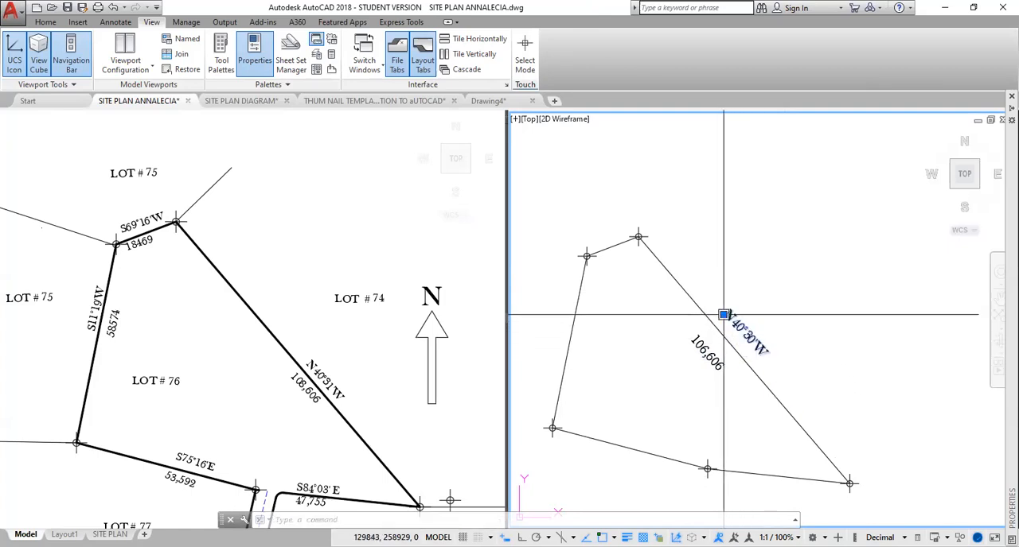
click(700, 352)
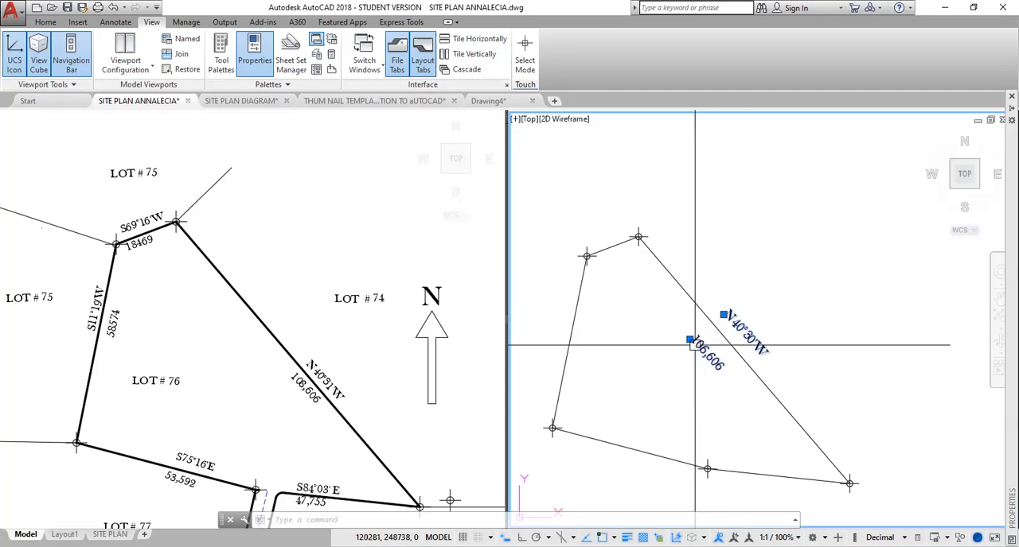
drag(689, 339, 692, 340)
click(694, 338)
key(Escape)
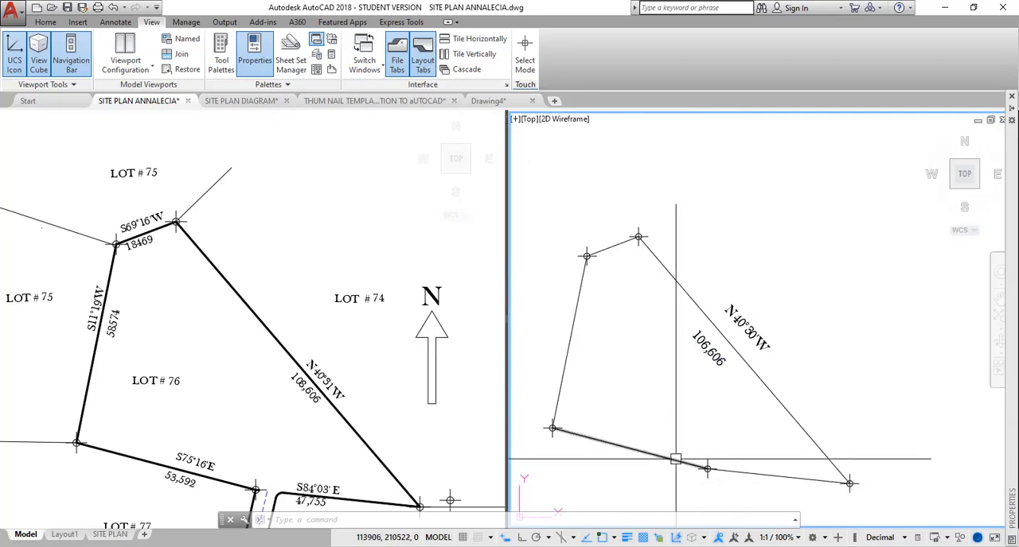
Examine the driveway opening in the lower boundary of Lot 76 on the reference plan.
mouse_move(676, 459)
middle_down()
mouse_move(653, 459)
mouse_move(657, 282)
middle_up()
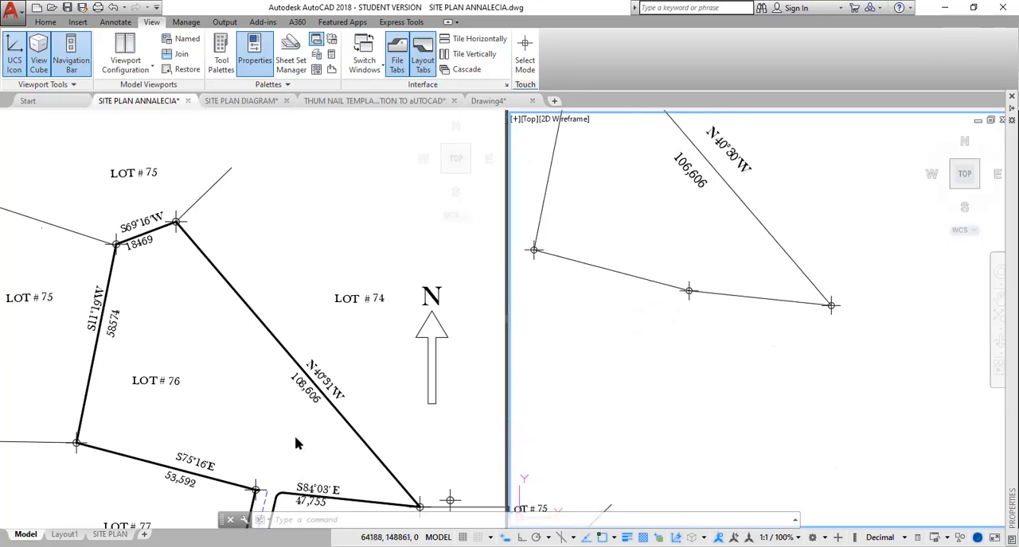
click(368, 364)
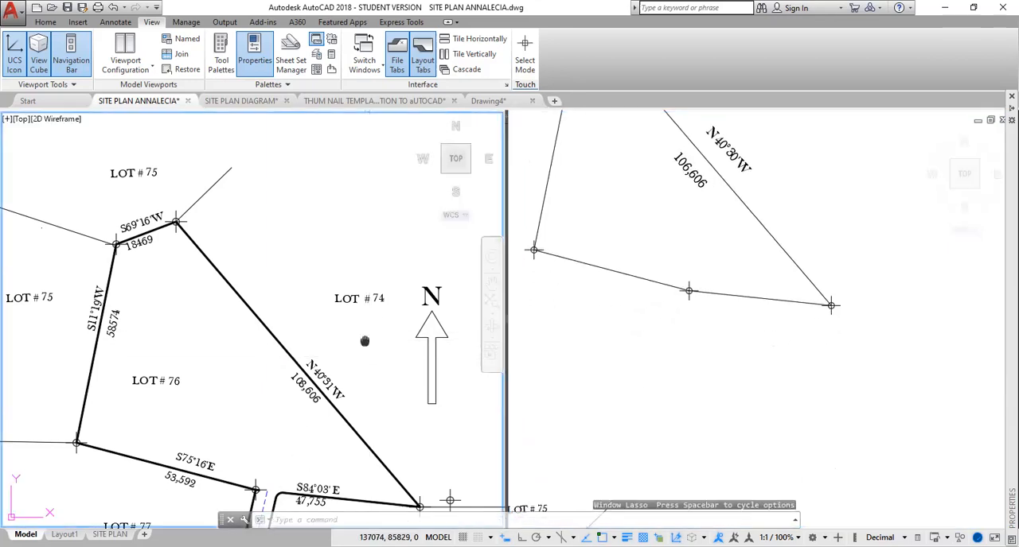
middle_drag(365, 341, 366, 231)
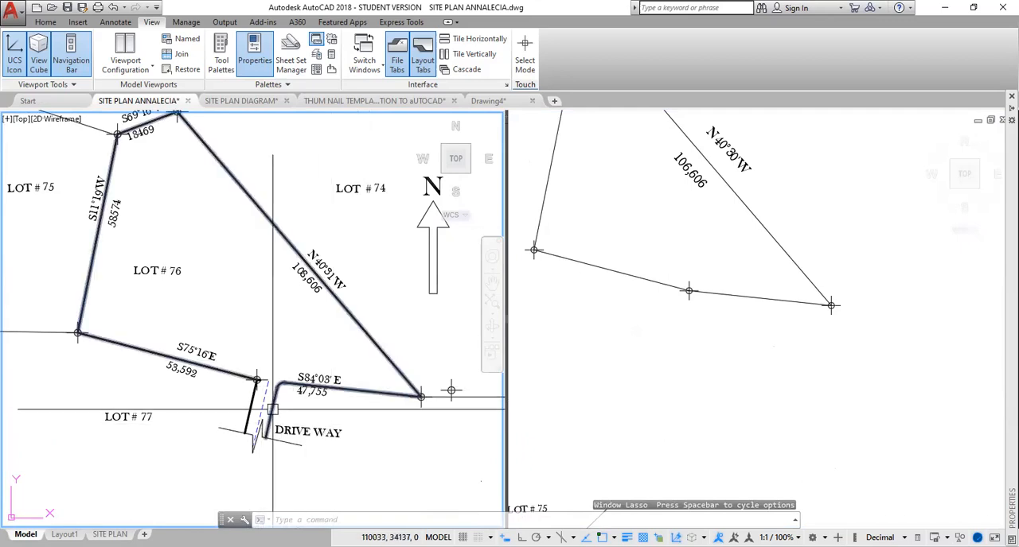